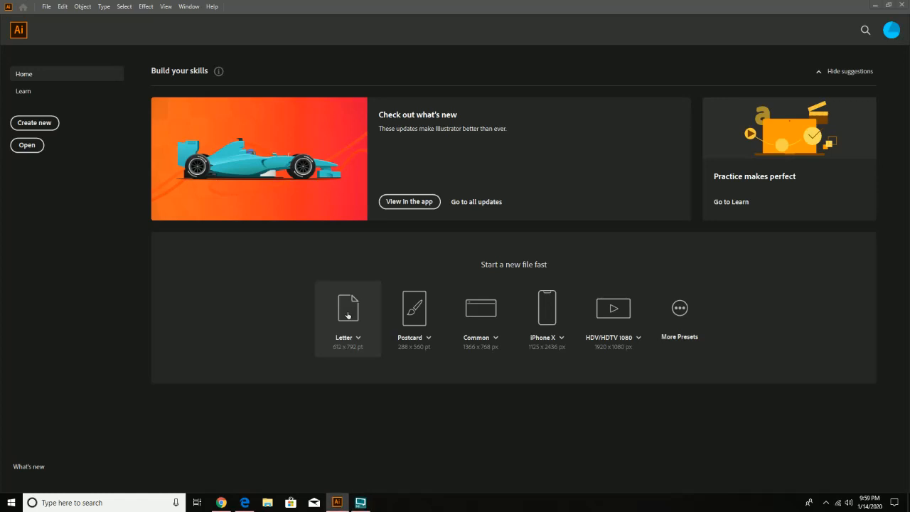
Step: Create a Letter-size document and draw a four-segment zigzag across the upper artboard with the Pen tool as the tulip's top edge
{"action": "left_click", "coordinate": [349, 315]}
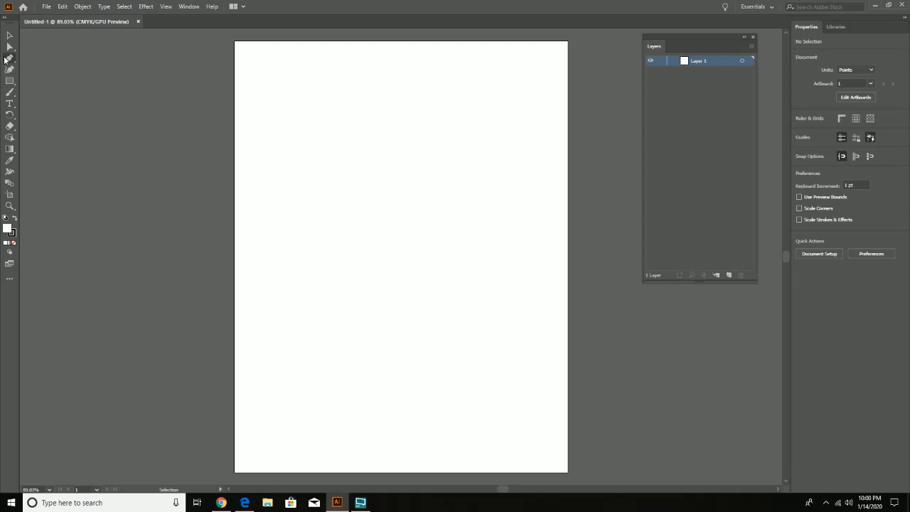
{"action": "left_click", "coordinate": [6, 59]}
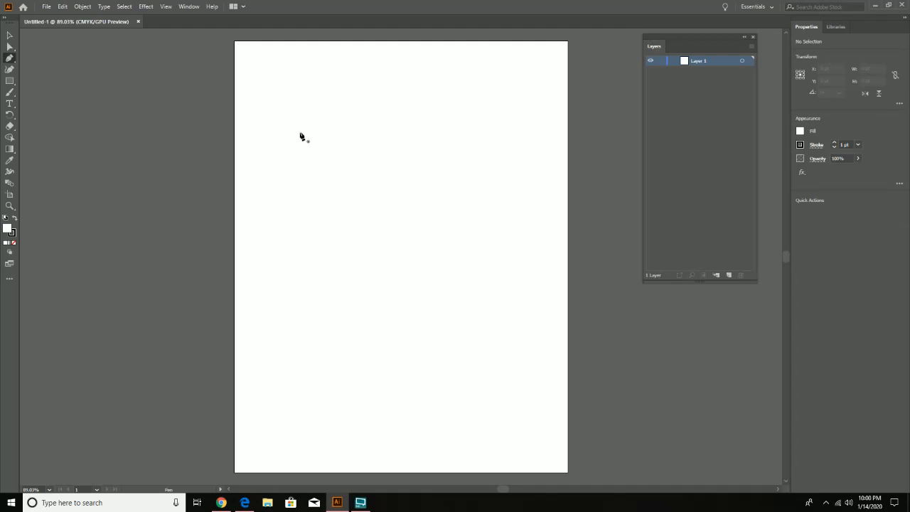
{"action": "left_click", "coordinate": [256, 73]}
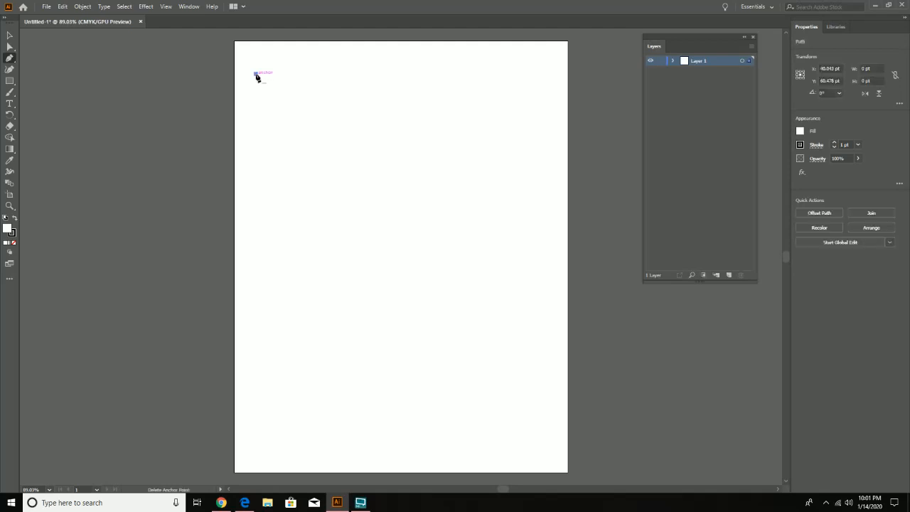
{"action": "left_click", "coordinate": [312, 115]}
{"action": "left_click", "coordinate": [355, 74]}
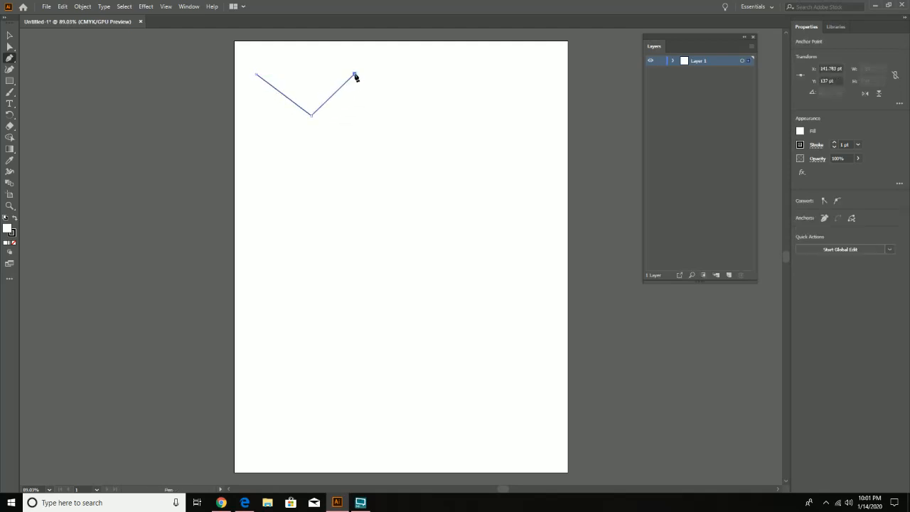
{"action": "left_click", "coordinate": [392, 120]}
{"action": "left_click", "coordinate": [420, 96]}
{"action": "left_click", "coordinate": [447, 64]}
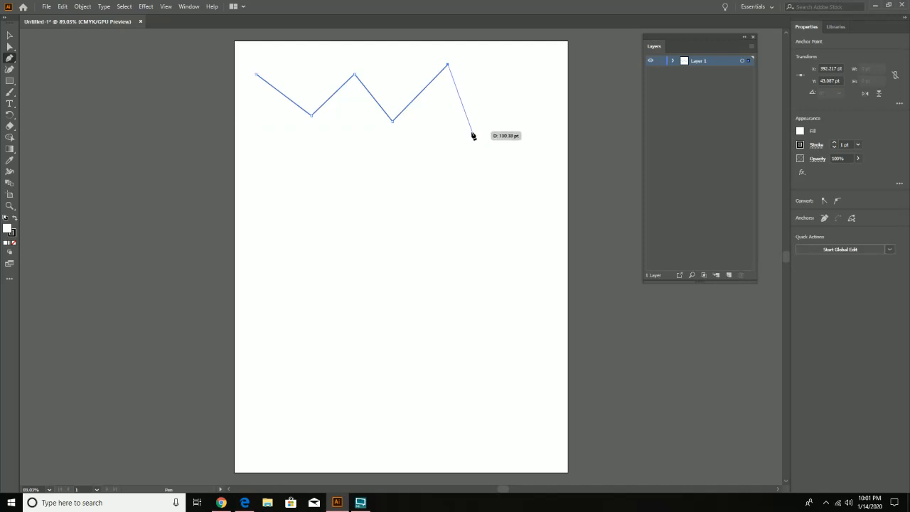
Step: Continue the path with smooth curves around the right, bottom and left sides, closing a tulip shape about 433 by 321 pt
{"action": "left_click_drag", "start_coordinate": [469, 131], "coordinate": [470, 172]}
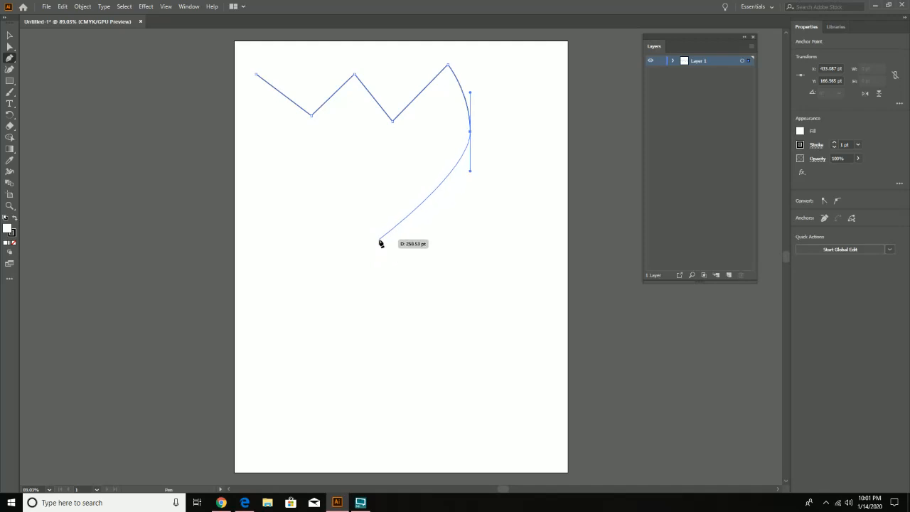
{"action": "left_click_drag", "start_coordinate": [380, 240], "coordinate": [312, 246]}
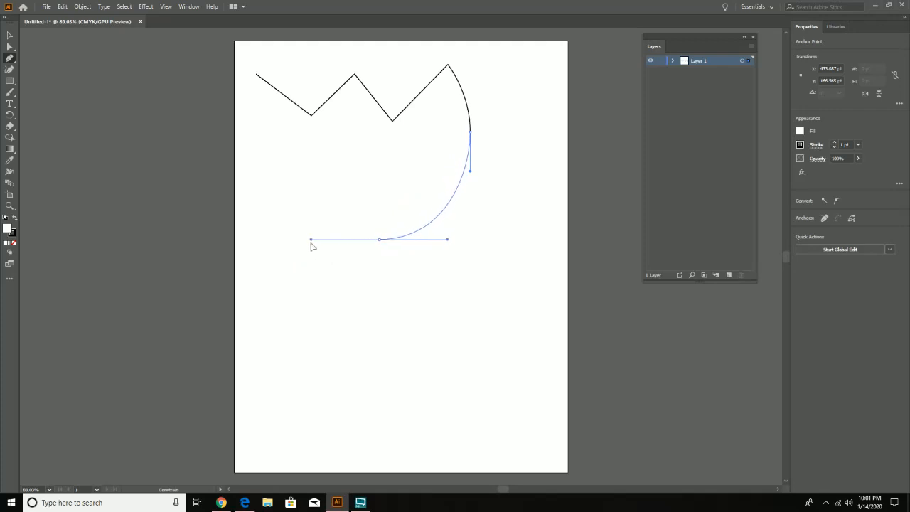
{"action": "left_click_drag", "start_coordinate": [311, 246], "coordinate": [310, 244]}
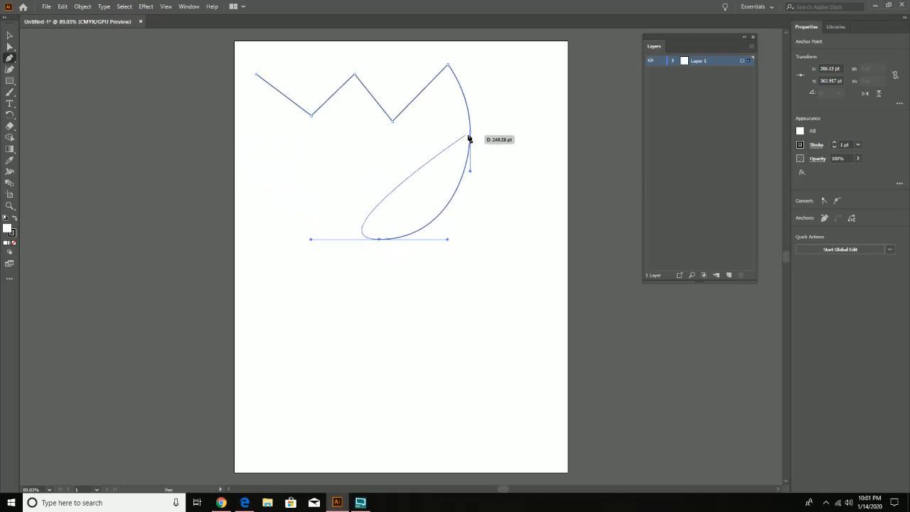
{"action": "left_click", "coordinate": [236, 155]}
{"action": "left_click_drag", "start_coordinate": [236, 156], "coordinate": [256, 76]}
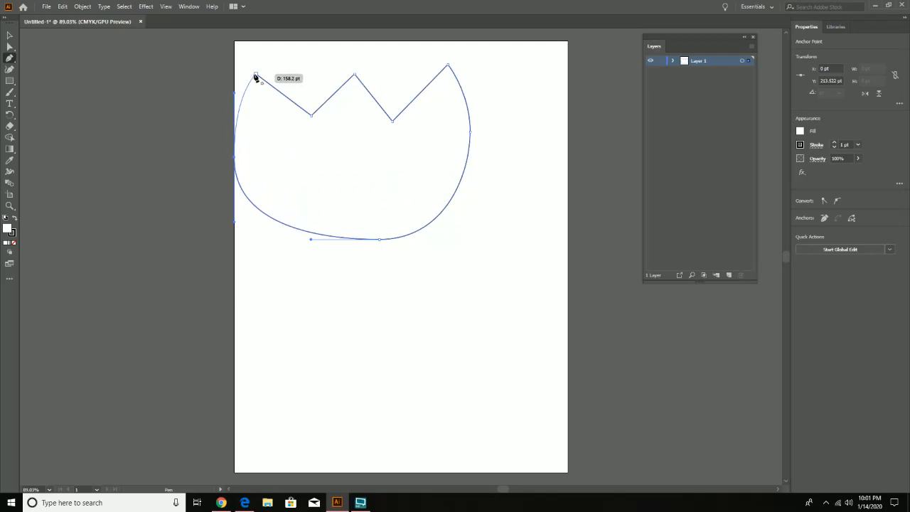
{"action": "left_click_drag", "start_coordinate": [256, 76], "coordinate": [256, 77]}
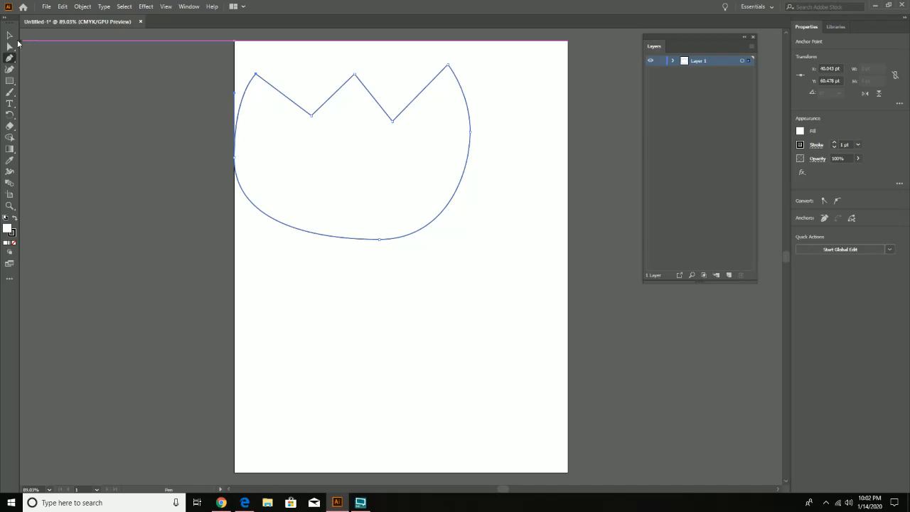
Step: Fill the tulip shape with red and move it right and slightly down to about X 312 pt, Y 215 pt
{"action": "left_click", "coordinate": [9, 35]}
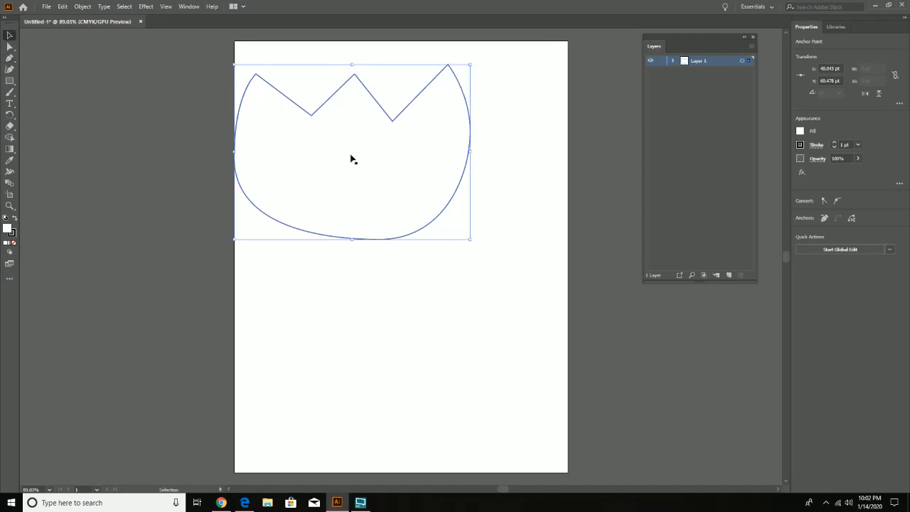
{"action": "left_click", "coordinate": [402, 119]}
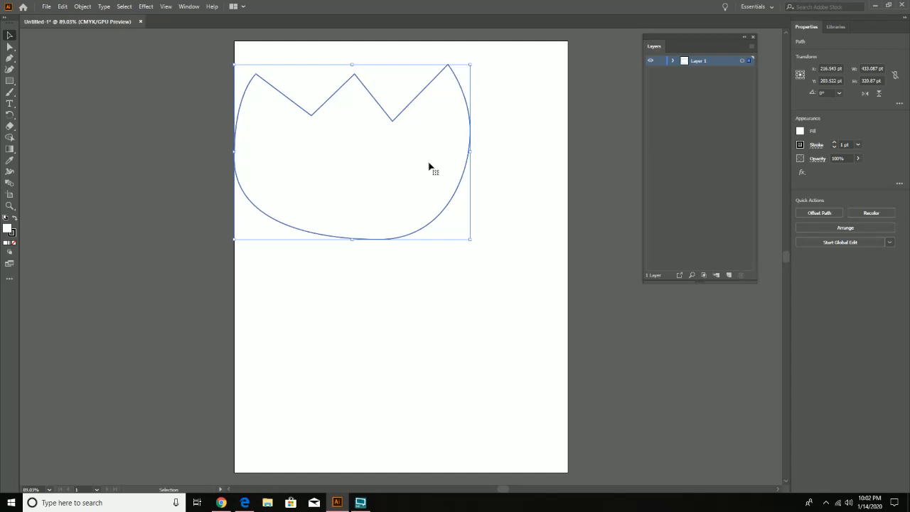
{"action": "left_click", "coordinate": [802, 131]}
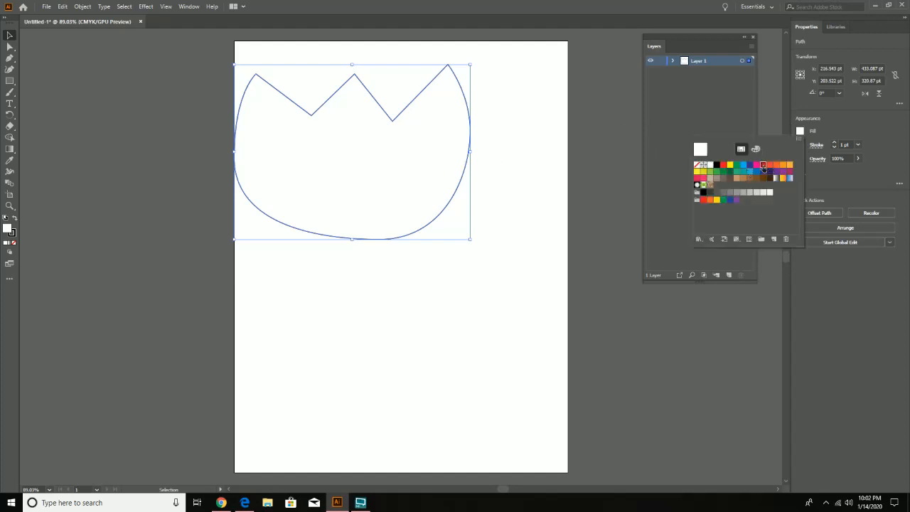
{"action": "left_click", "coordinate": [764, 168]}
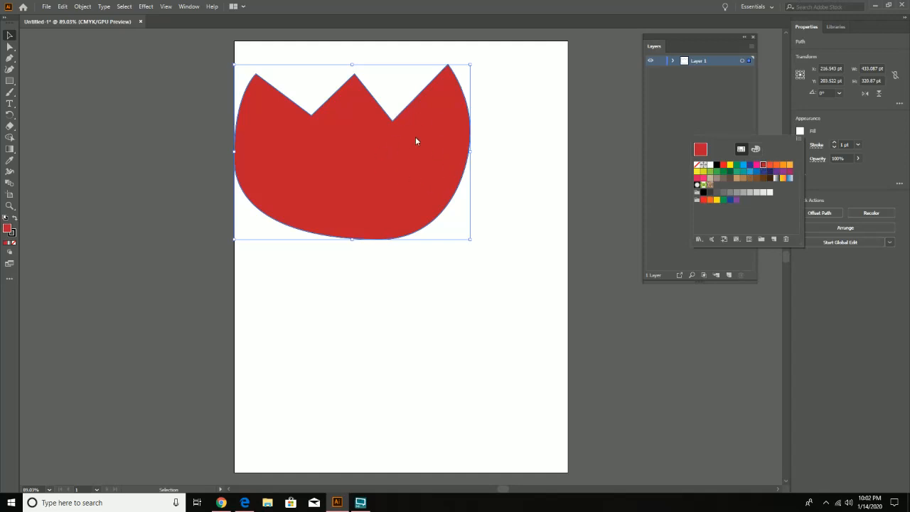
{"action": "left_click", "coordinate": [412, 170]}
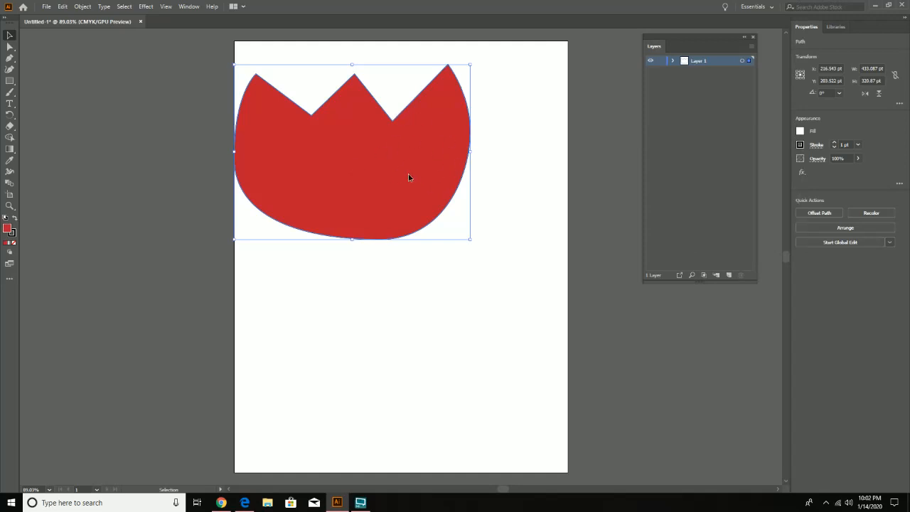
{"action": "left_click_drag", "start_coordinate": [377, 166], "coordinate": [429, 172]}
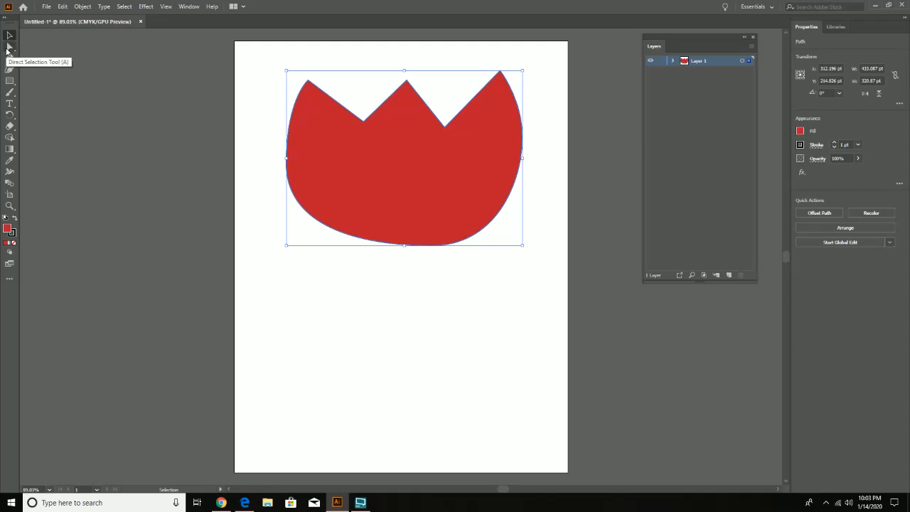
Step: Move the tulip's bottom anchor point to the shape's horizontal center and lengthen its right handle to even out the curve
{"action": "left_click", "coordinate": [8, 48]}
{"action": "left_click_drag", "start_coordinate": [436, 249], "coordinate": [406, 247]}
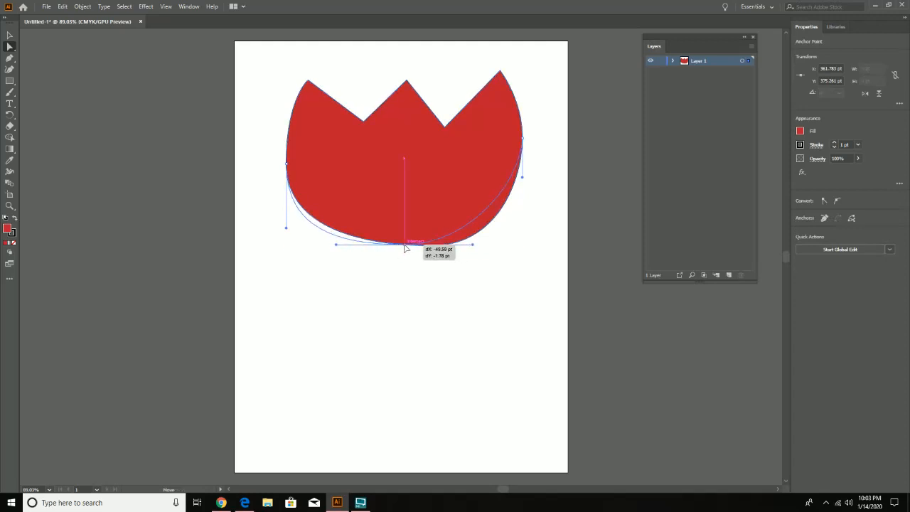
{"action": "left_click_drag", "start_coordinate": [405, 248], "coordinate": [406, 247]}
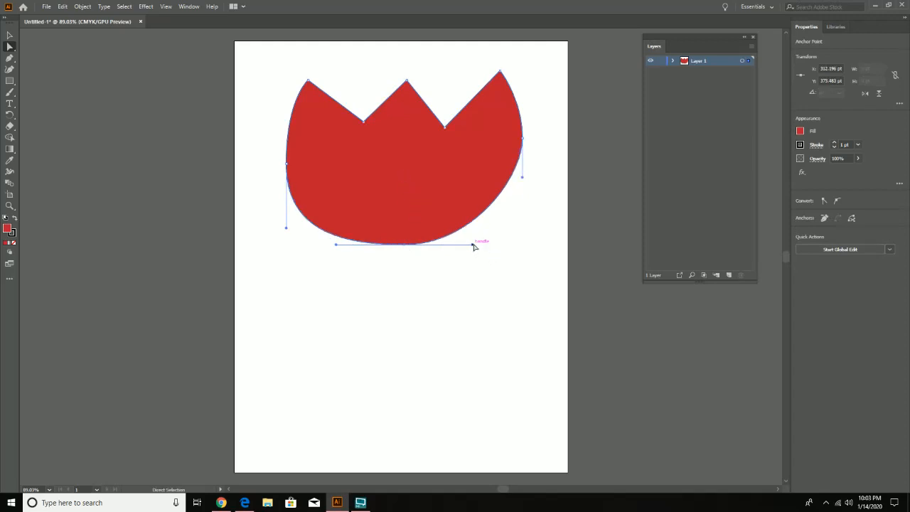
{"action": "left_click_drag", "start_coordinate": [473, 244], "coordinate": [523, 246]}
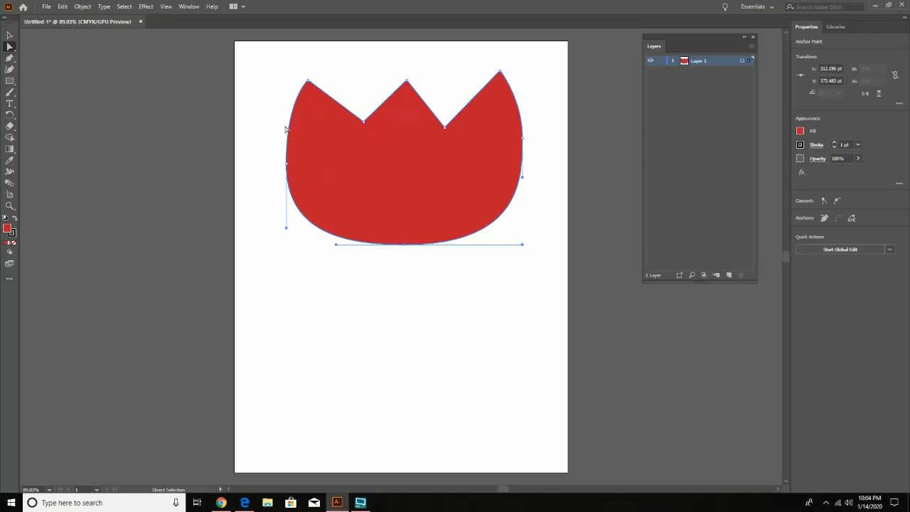
Step: Add the Add Anchor Point Tool to the toolbar, grouped with the Pen tool
{"action": "left_click", "coordinate": [9, 58]}
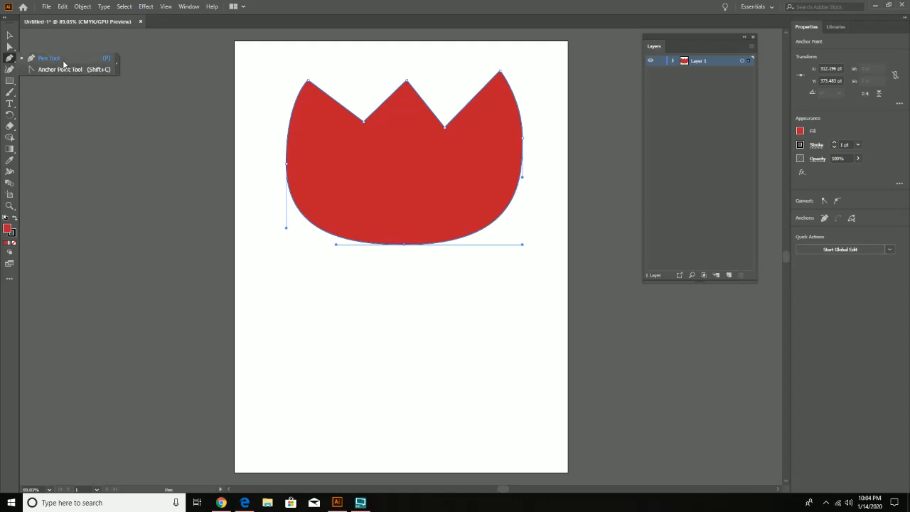
{"action": "left_click", "coordinate": [10, 288]}
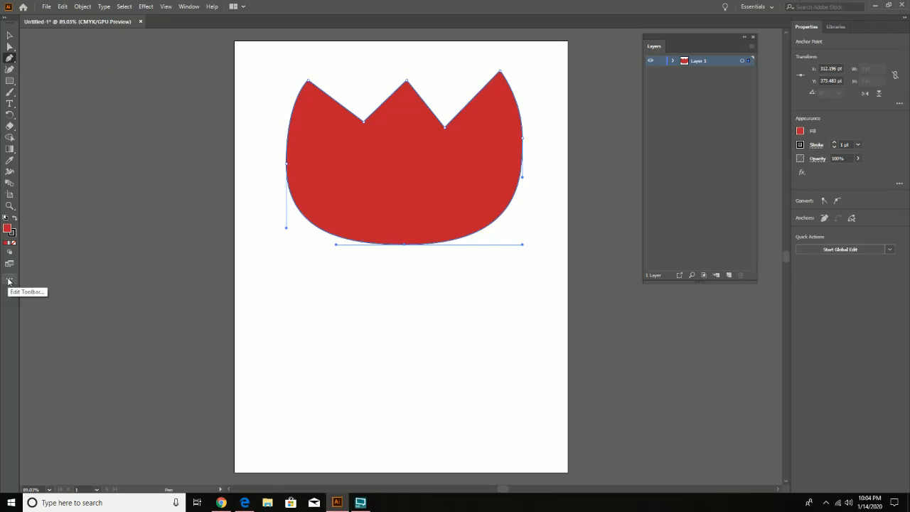
{"action": "left_click", "coordinate": [9, 281]}
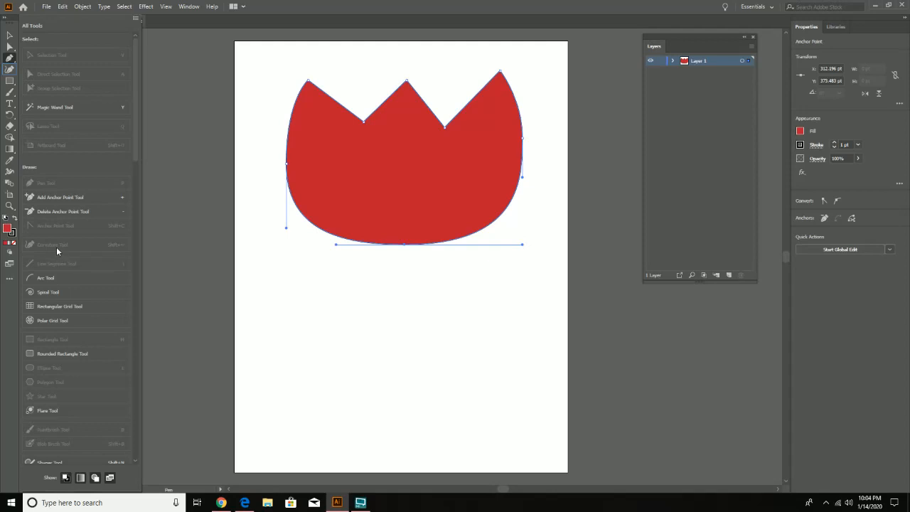
{"action": "left_click", "coordinate": [9, 279]}
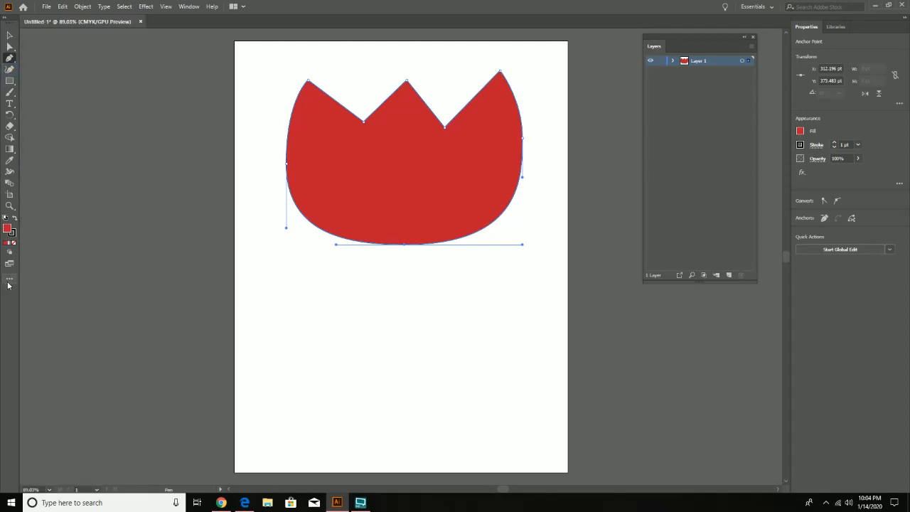
{"action": "left_click", "coordinate": [9, 282]}
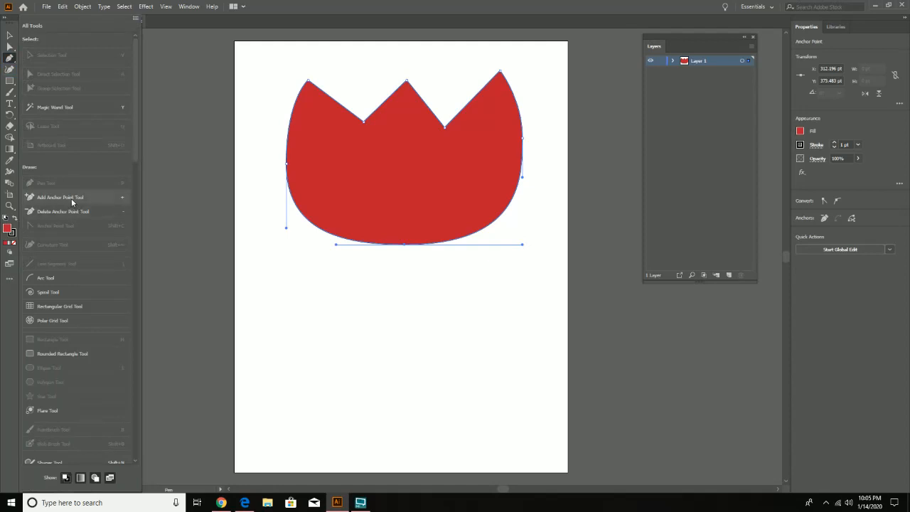
{"action": "left_click_drag", "start_coordinate": [72, 199], "coordinate": [9, 60]}
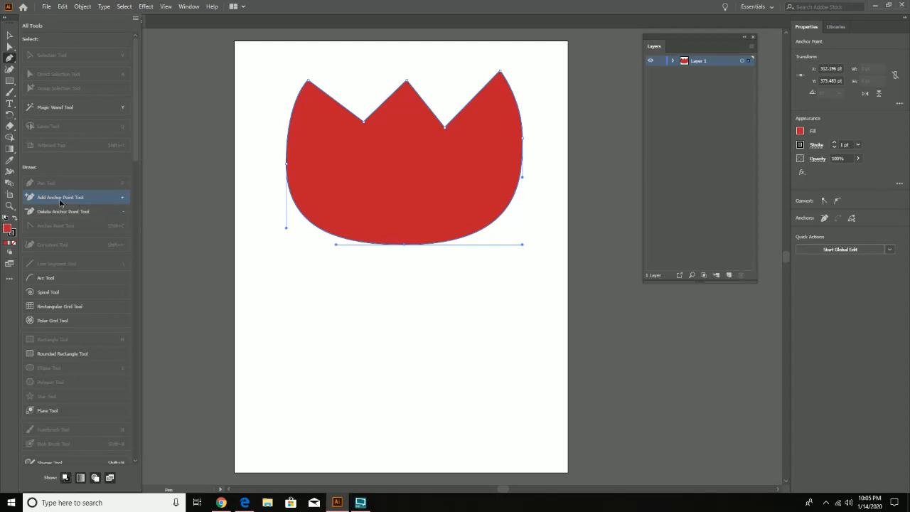
{"action": "left_click_drag", "start_coordinate": [13, 60], "coordinate": [10, 58]}
{"action": "left_click_drag", "start_coordinate": [17, 96], "coordinate": [46, 83]}
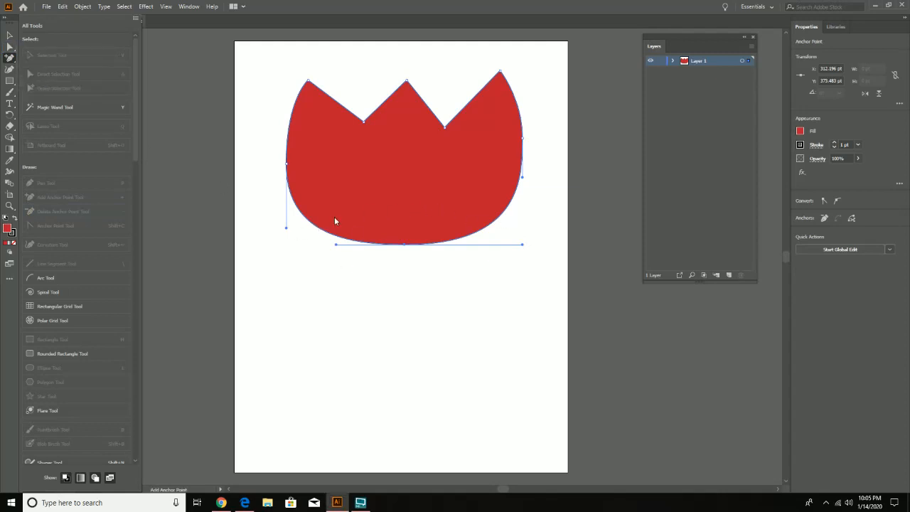
{"action": "left_click", "coordinate": [317, 10]}
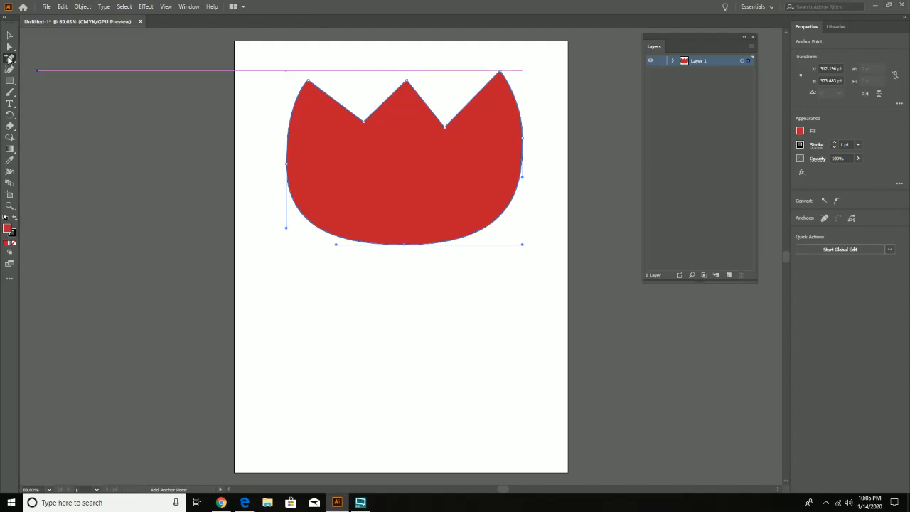
Step: Add one anchor point on the tulip's lower-left curve and another on its lower-right curve
{"action": "left_click", "coordinate": [10, 58]}
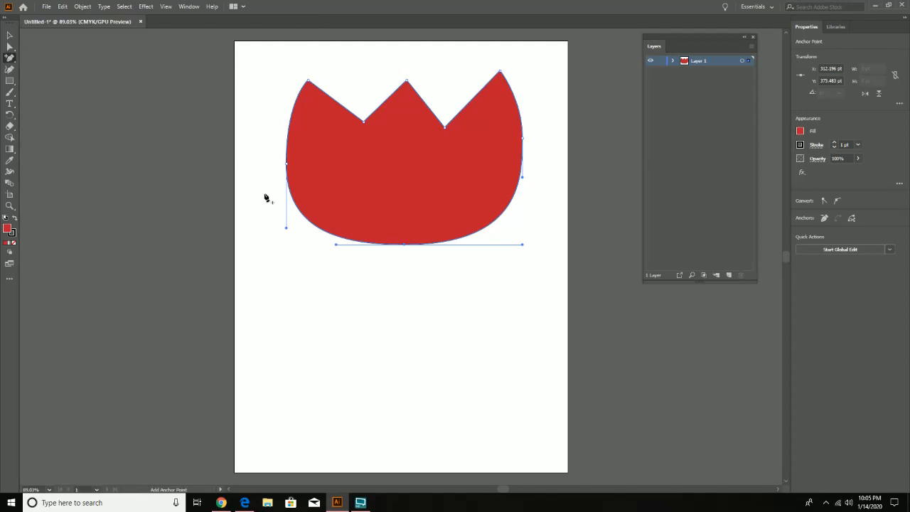
{"action": "left_click", "coordinate": [309, 219]}
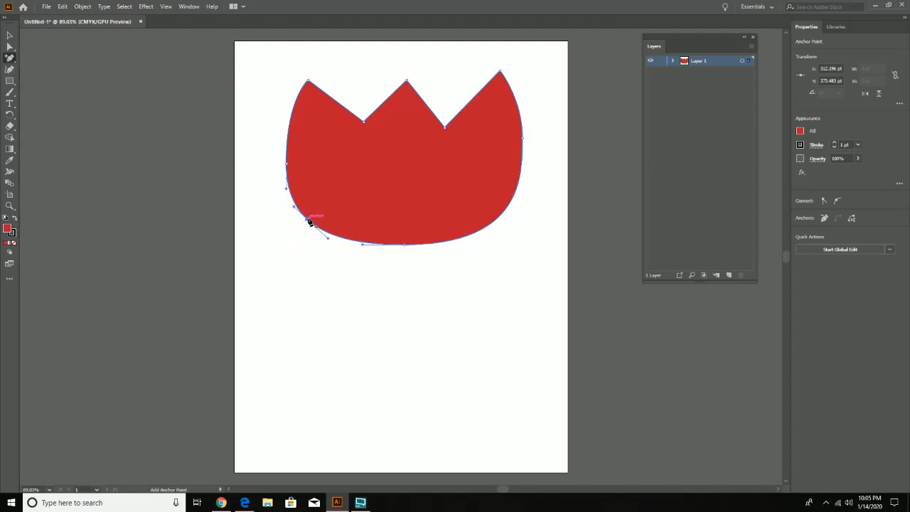
{"action": "left_click", "coordinate": [503, 213]}
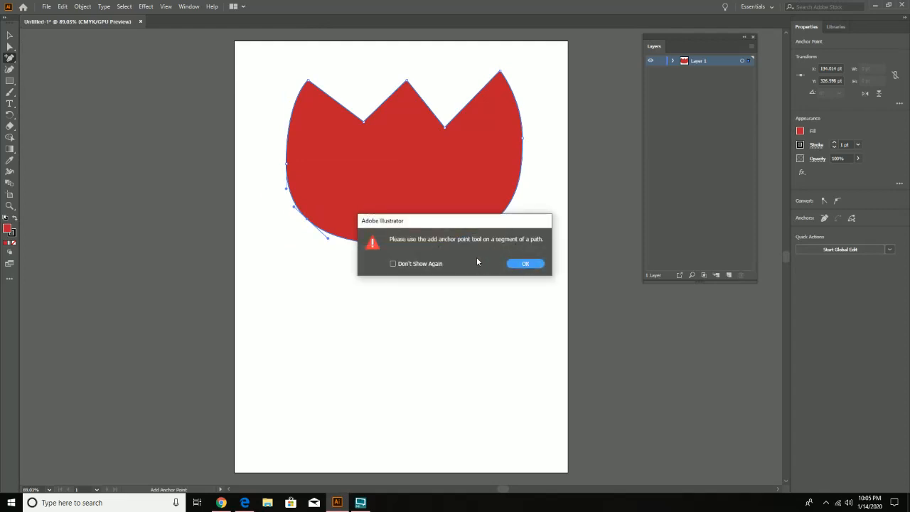
{"action": "left_click", "coordinate": [525, 264]}
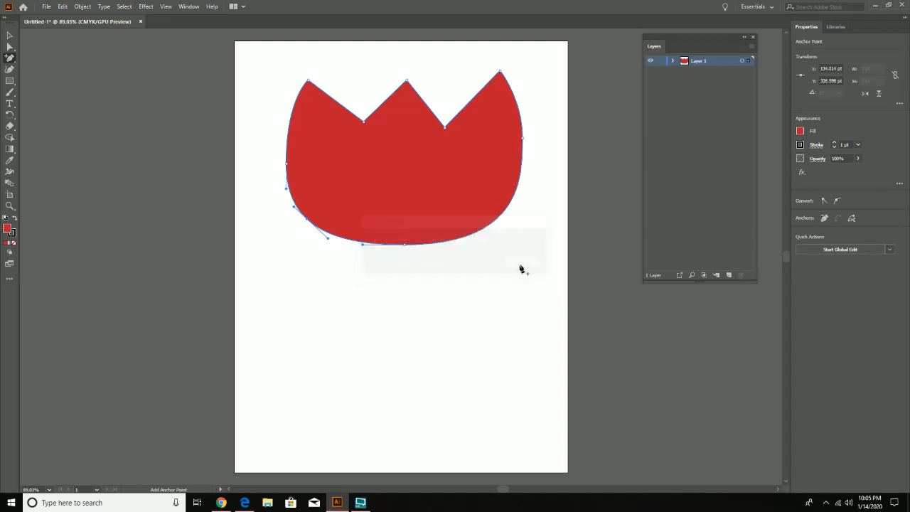
{"action": "left_click", "coordinate": [409, 185]}
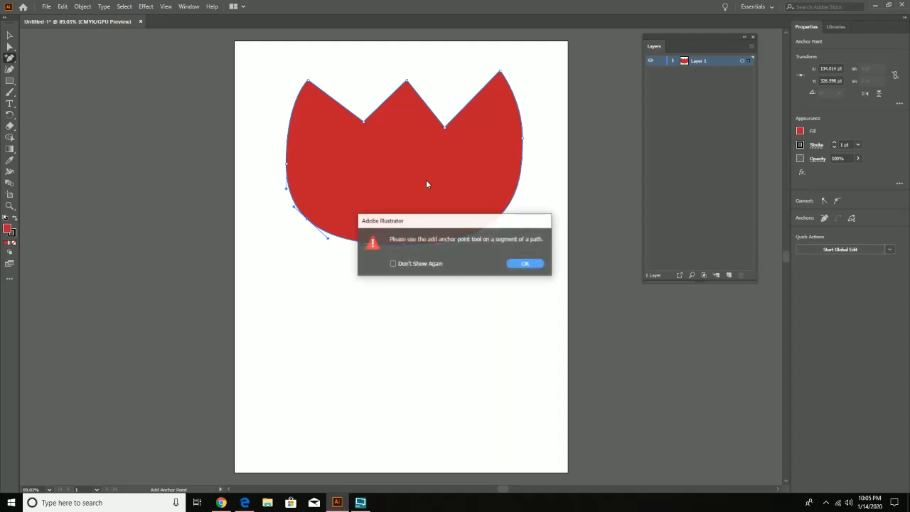
{"action": "left_click", "coordinate": [539, 264]}
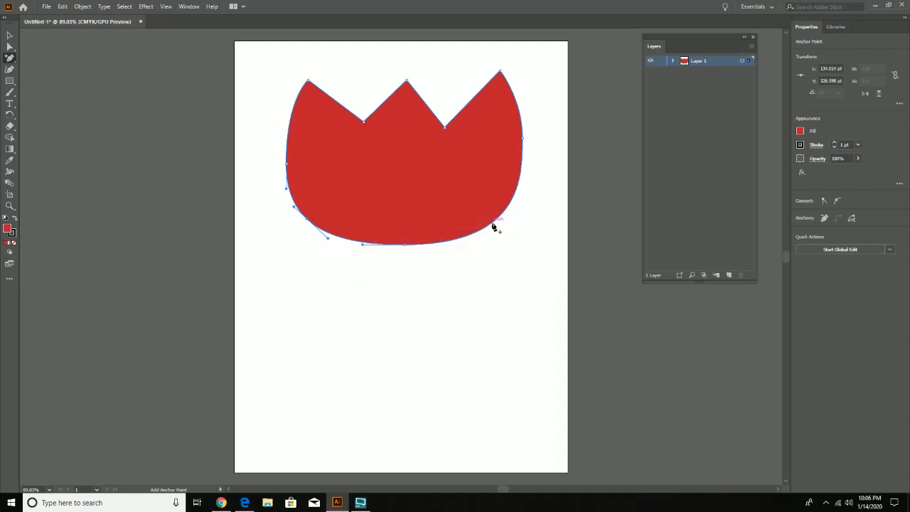
{"action": "left_click", "coordinate": [493, 225]}
Step: Move the anchor point on the tulip's lower-left curve outward and down to about X 83 pt, Y 373 pt
{"action": "left_click", "coordinate": [9, 46]}
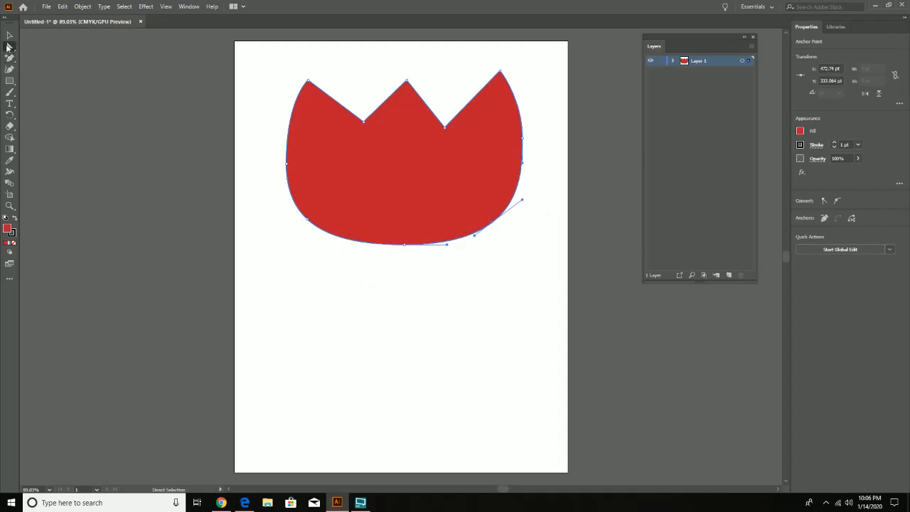
{"action": "left_click_drag", "start_coordinate": [309, 223], "coordinate": [288, 254]}
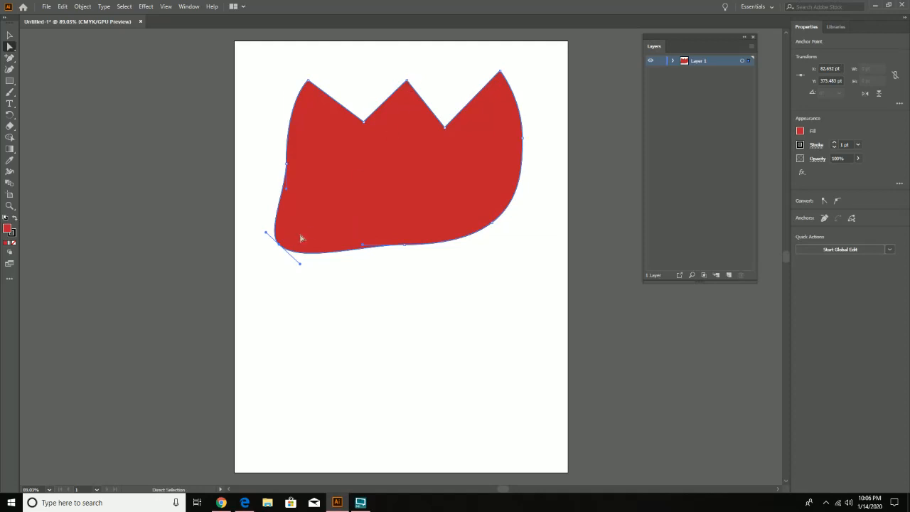
{"action": "left_click_drag", "start_coordinate": [283, 247], "coordinate": [282, 249]}
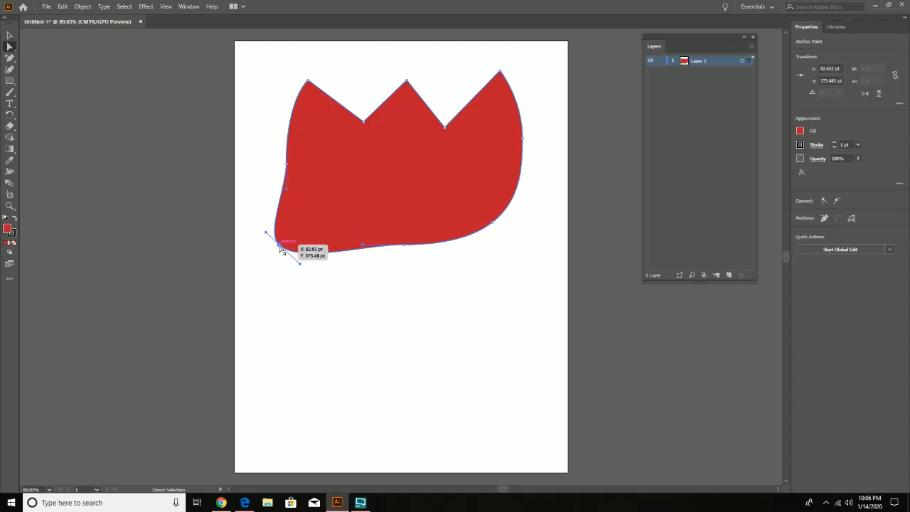
Step: Try moving the tulip's middle peak anchor point slightly left and down, and undo the move
{"action": "left_click", "coordinate": [409, 83]}
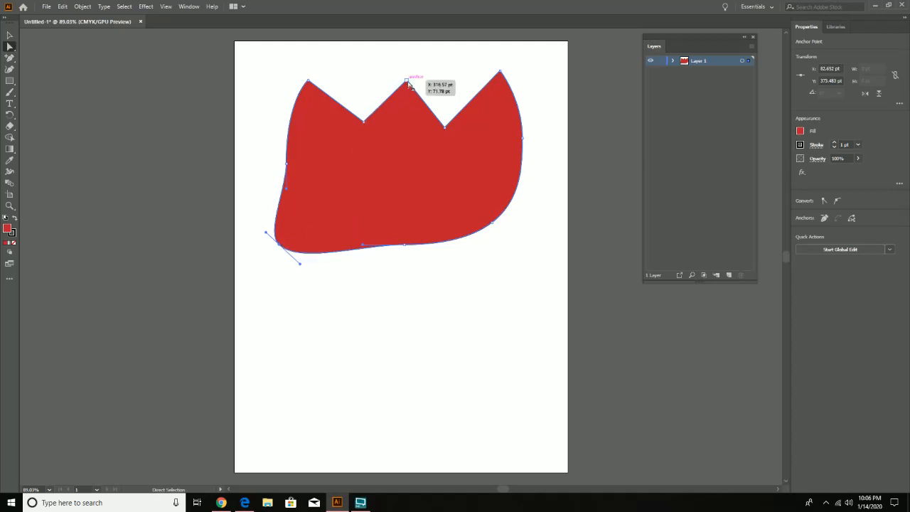
{"action": "left_click", "coordinate": [410, 84]}
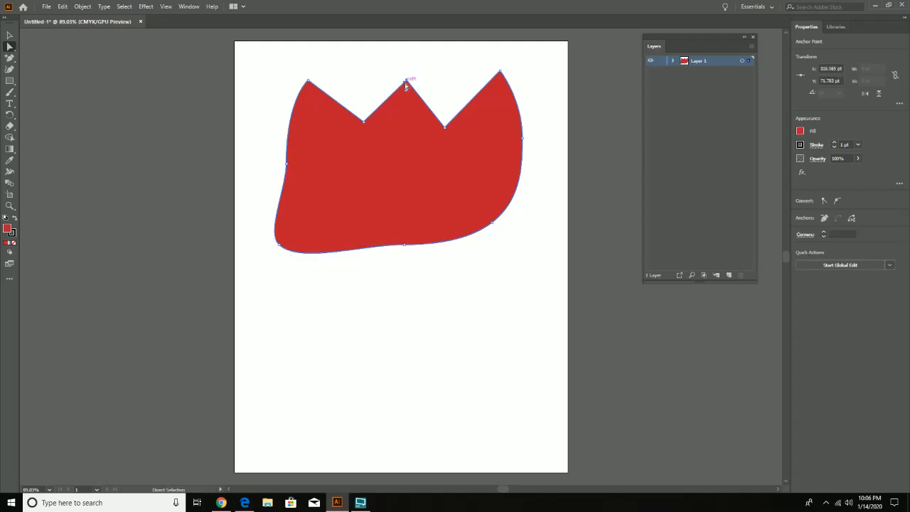
{"action": "mouse_move", "coordinate": [406, 81]}
{"action": "left_mouse_down"}
{"action": "mouse_move", "coordinate": [420, 77]}
{"action": "mouse_move", "coordinate": [397, 86]}
{"action": "left_mouse_up"}
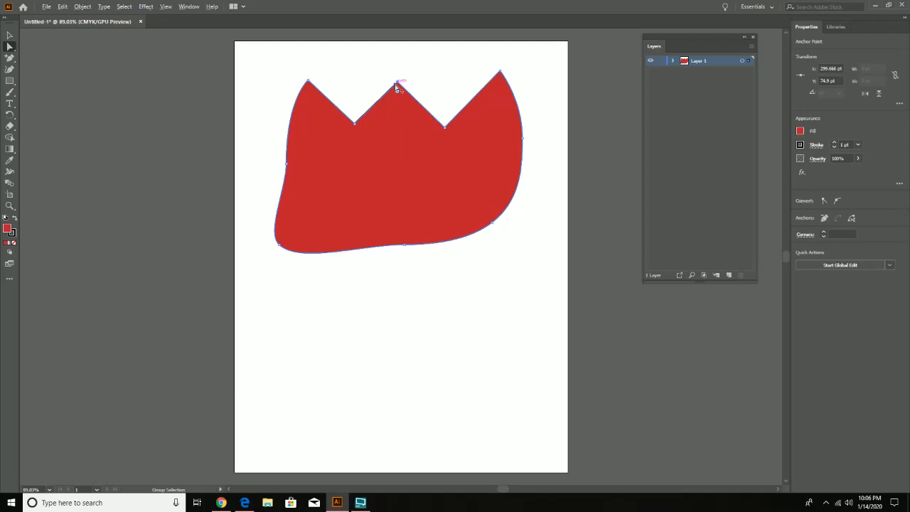
{"action": "key", "text": "ctrl+z"}
{"action": "key", "text": "ctrl+z"}
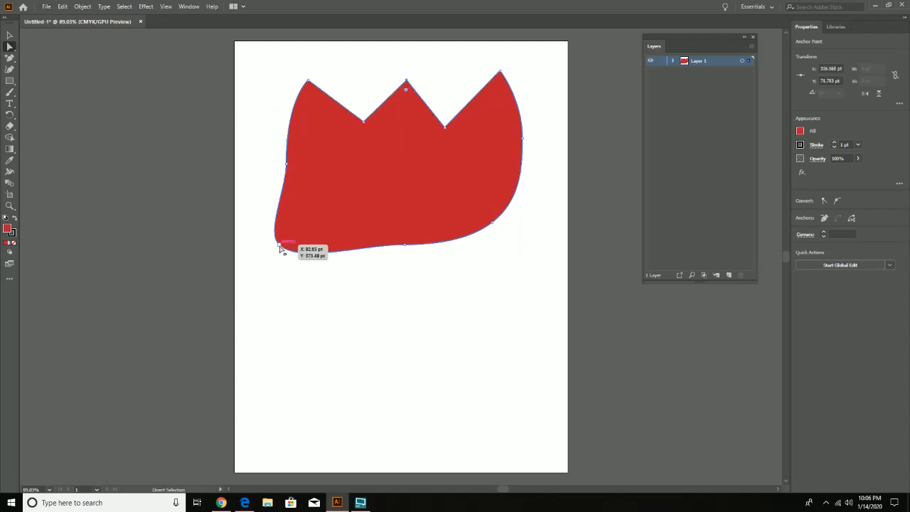
Step: Move the tulip's lower-left anchor point to about X 99 pt, Y 361 pt and shorten both of its handles for a tighter corner
{"action": "left_click_drag", "start_coordinate": [282, 247], "coordinate": [261, 209]}
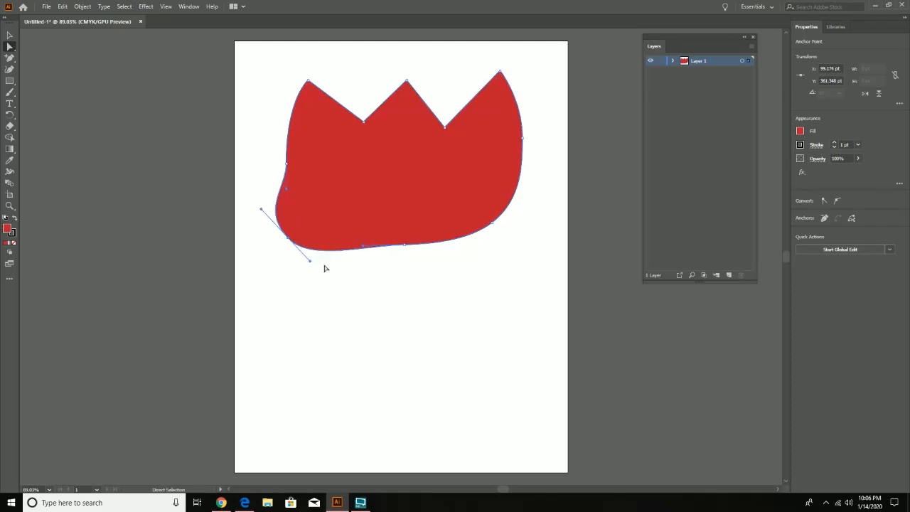
{"action": "left_click_drag", "start_coordinate": [309, 263], "coordinate": [295, 246]}
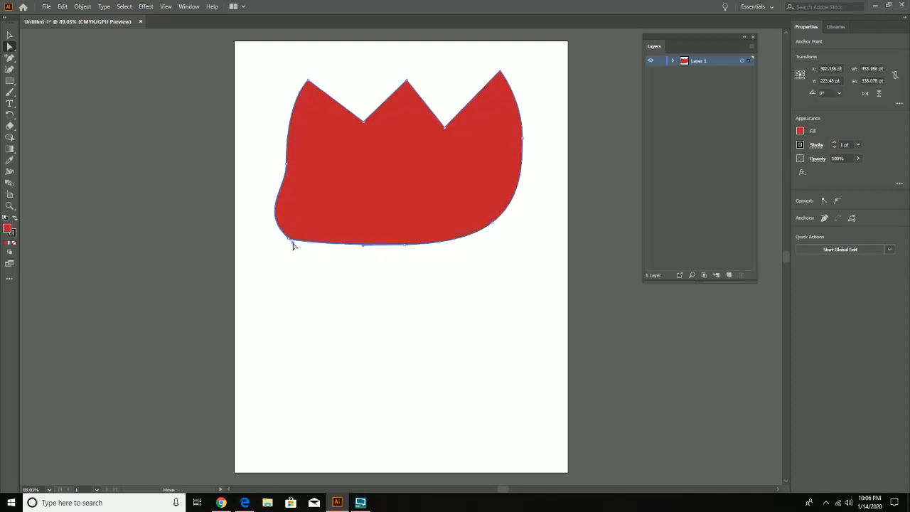
{"action": "left_click", "coordinate": [289, 239]}
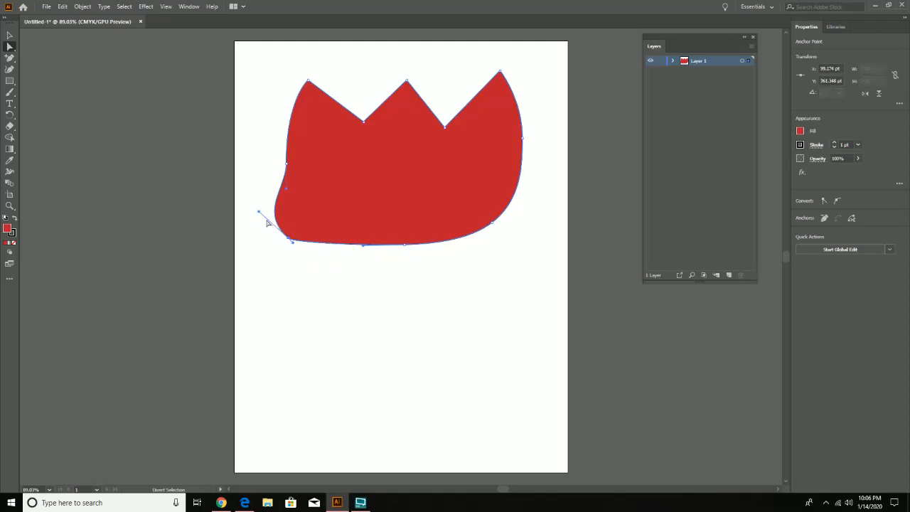
{"action": "left_click_drag", "start_coordinate": [260, 213], "coordinate": [282, 236]}
{"action": "left_click", "coordinate": [282, 235]}
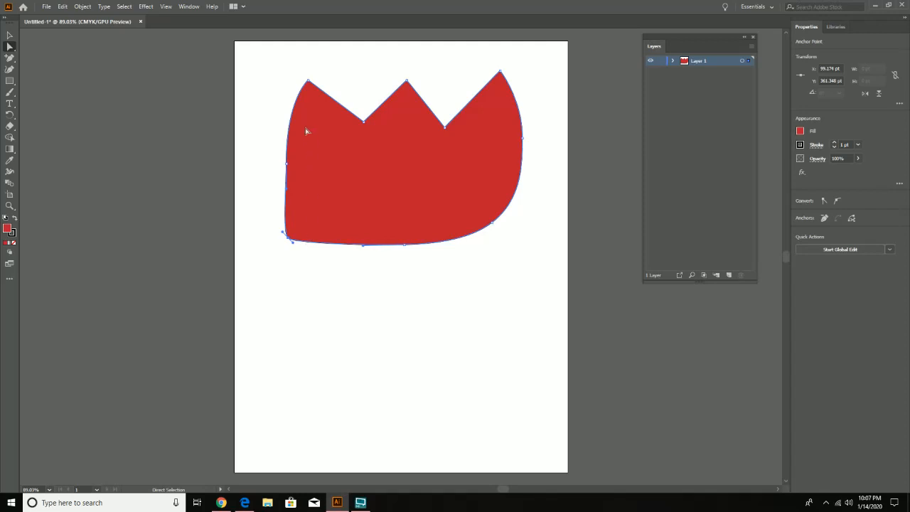
Step: Add an anchor point on each slope of the tulip's middle peak and try moving the left one inward, undoing that move
{"action": "left_click", "coordinate": [9, 57]}
{"action": "left_click", "coordinate": [385, 101]}
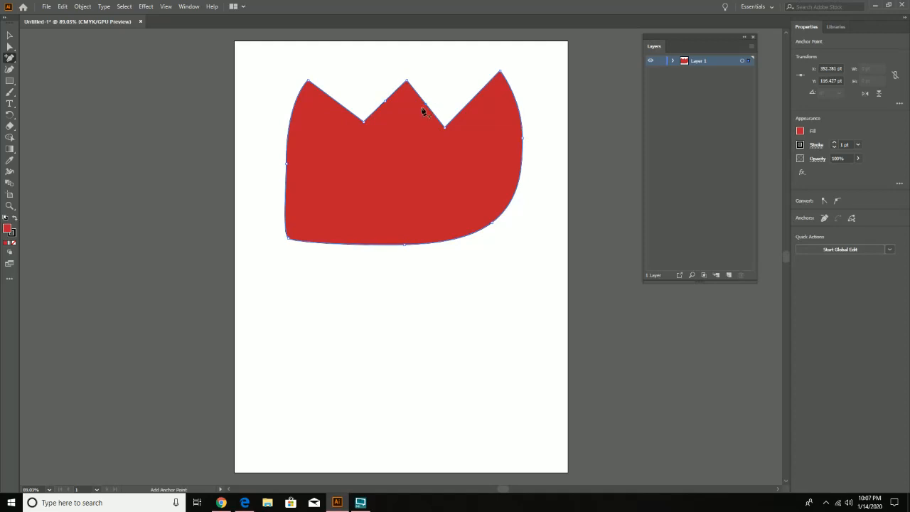
{"action": "left_click", "coordinate": [9, 47]}
{"action": "left_click_drag", "start_coordinate": [388, 102], "coordinate": [402, 112]}
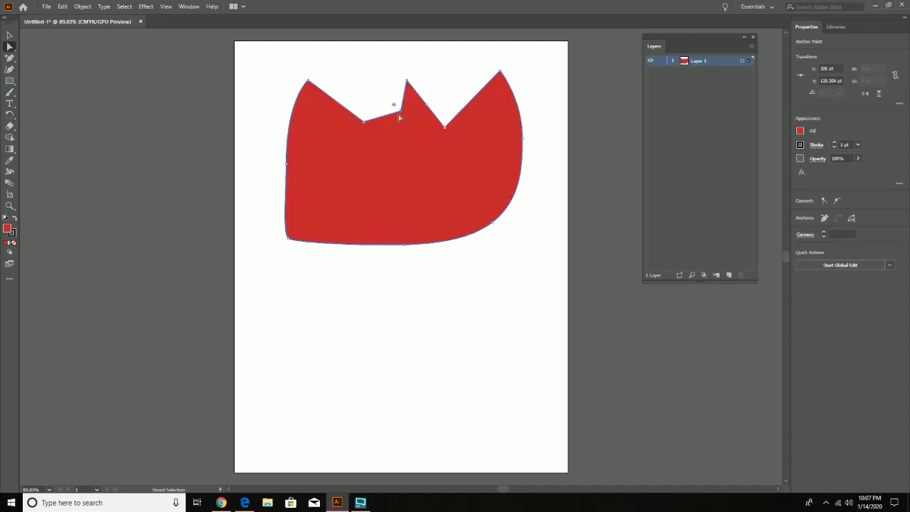
{"action": "key", "text": "ctrl+z"}
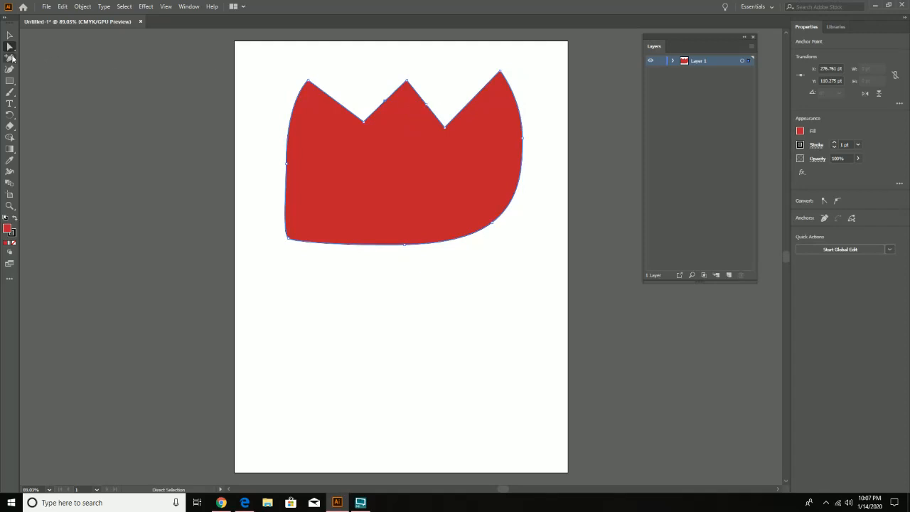
Step: Delete the anchor points on both slopes of the middle peak and on the lower-left and lower-right curves
{"action": "left_click_drag", "start_coordinate": [10, 58], "coordinate": [54, 96]}
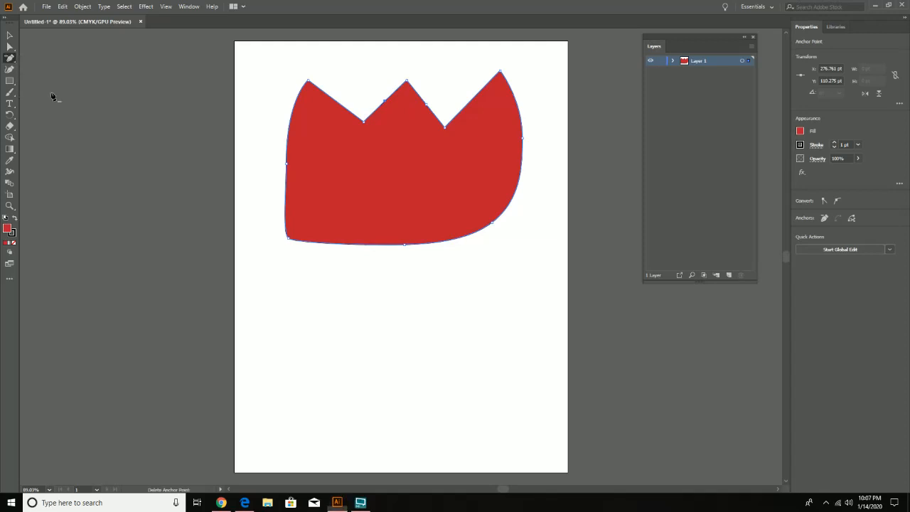
{"action": "left_click", "coordinate": [386, 102]}
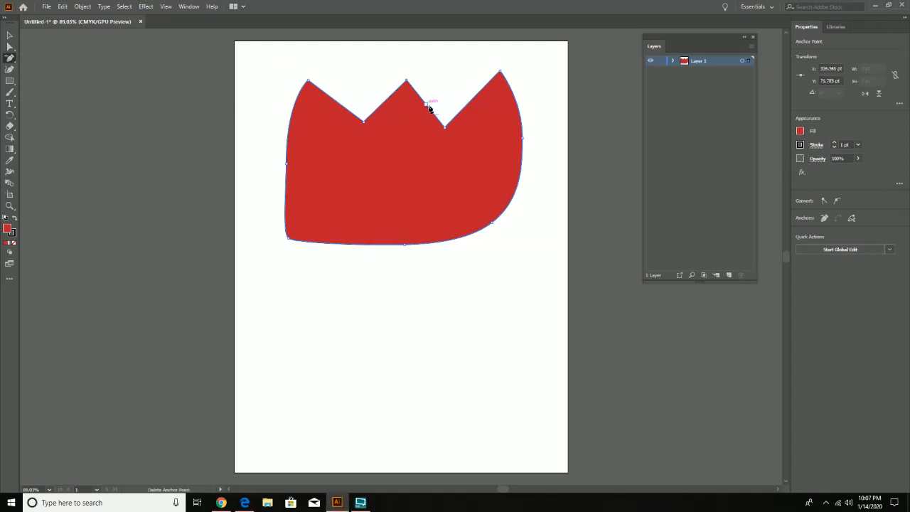
{"action": "left_click", "coordinate": [287, 238]}
{"action": "left_click", "coordinate": [491, 224]}
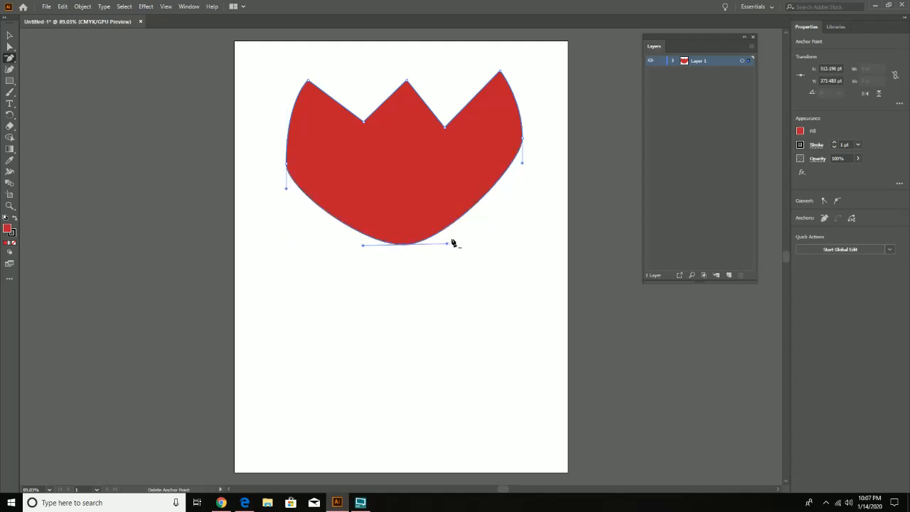
Step: Lengthen the right and left handles of the tulip's bottom anchor point horizontally to round out both lower curves
{"action": "left_click", "coordinate": [10, 46]}
{"action": "left_click_drag", "start_coordinate": [448, 245], "coordinate": [503, 246]}
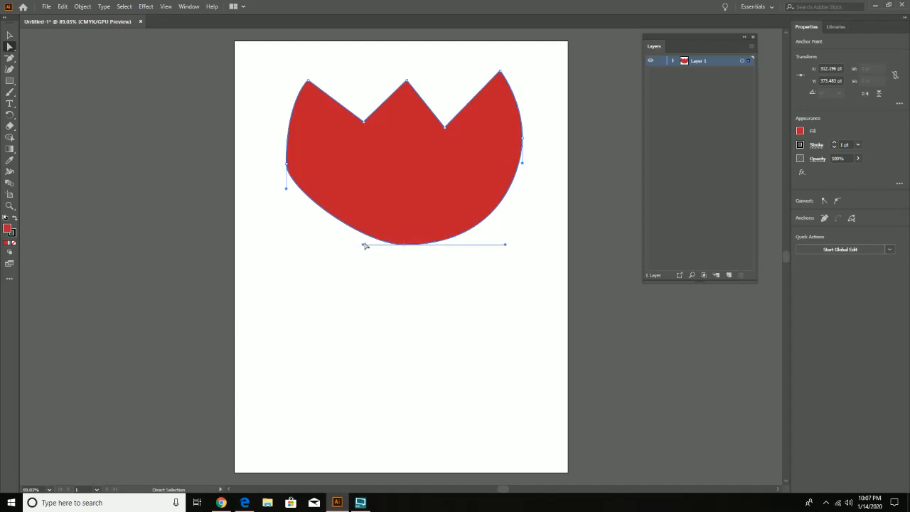
{"action": "left_click_drag", "start_coordinate": [363, 246], "coordinate": [308, 246]}
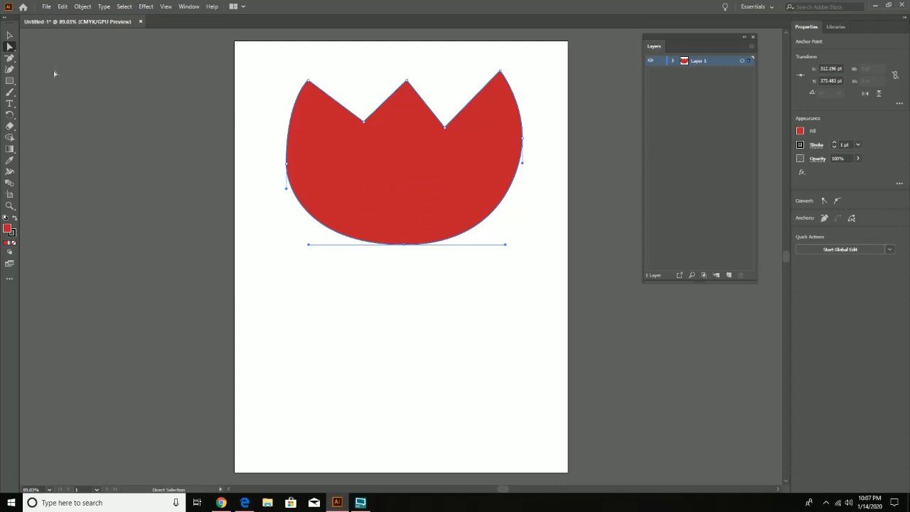
Step: Convert the tulip's bottom, right-side and left-side anchor points to corners with the Anchor Point Tool
{"action": "left_click", "coordinate": [10, 58]}
{"action": "left_click", "coordinate": [9, 59]}
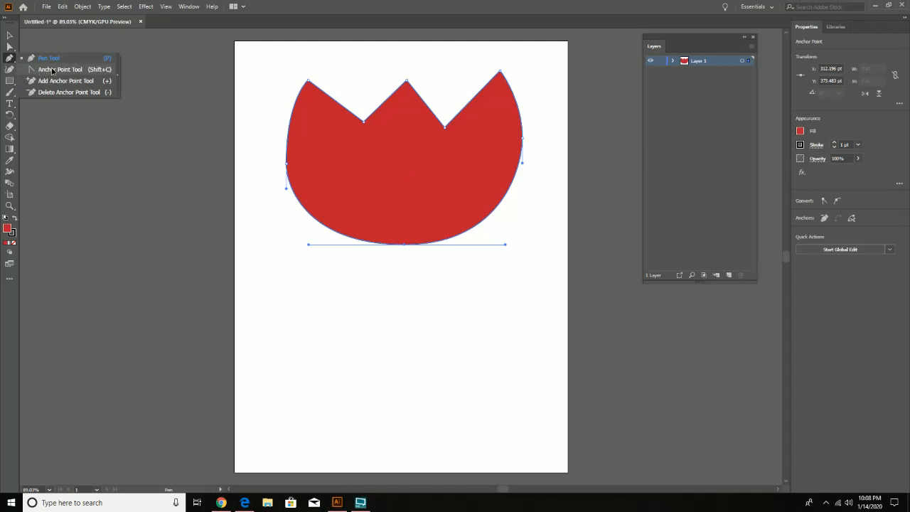
{"action": "left_click", "coordinate": [45, 69]}
{"action": "left_click", "coordinate": [11, 60]}
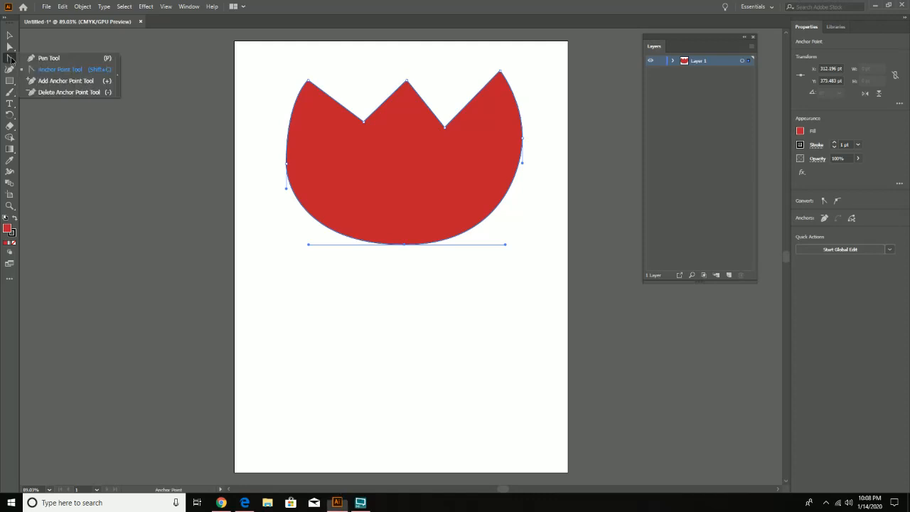
{"action": "left_click", "coordinate": [56, 70]}
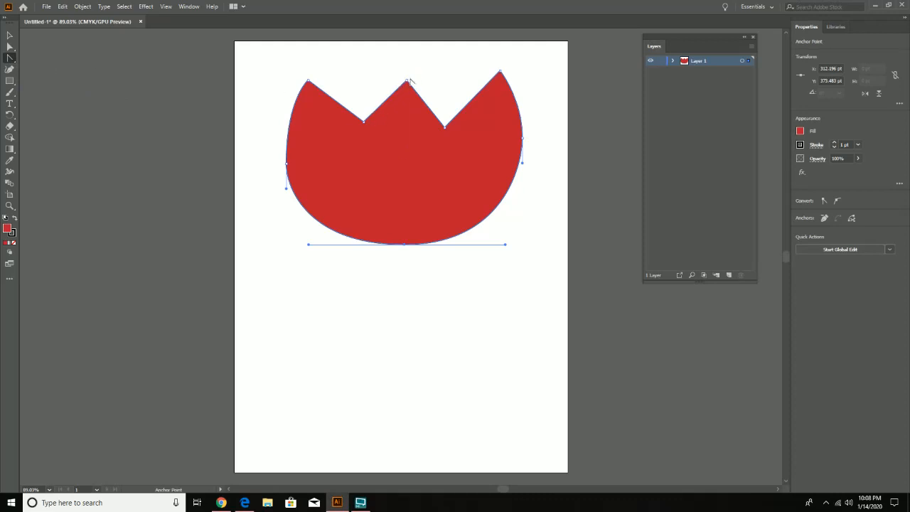
{"action": "left_click", "coordinate": [405, 245]}
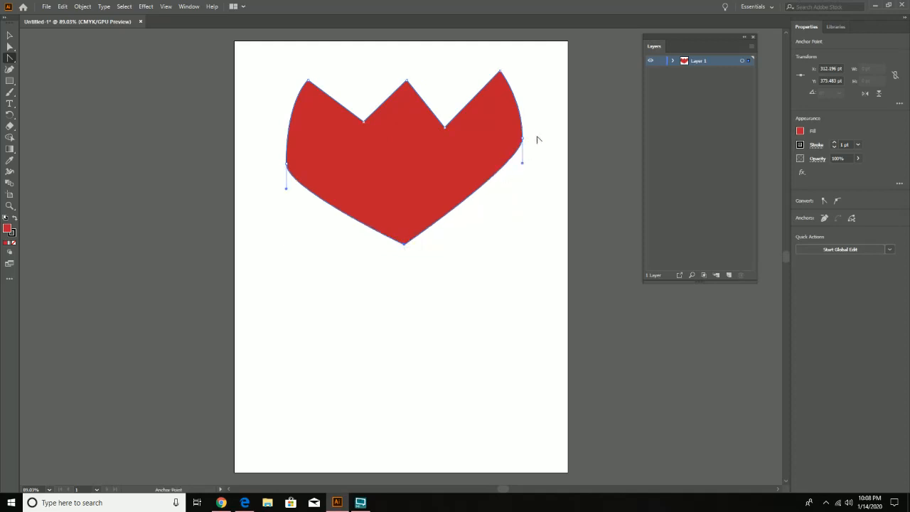
{"action": "left_click", "coordinate": [523, 137]}
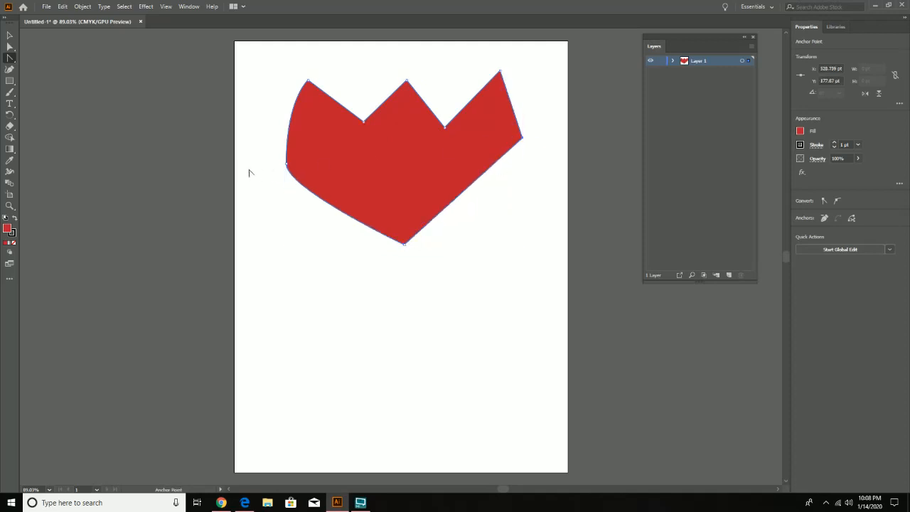
{"action": "left_click", "coordinate": [287, 163]}
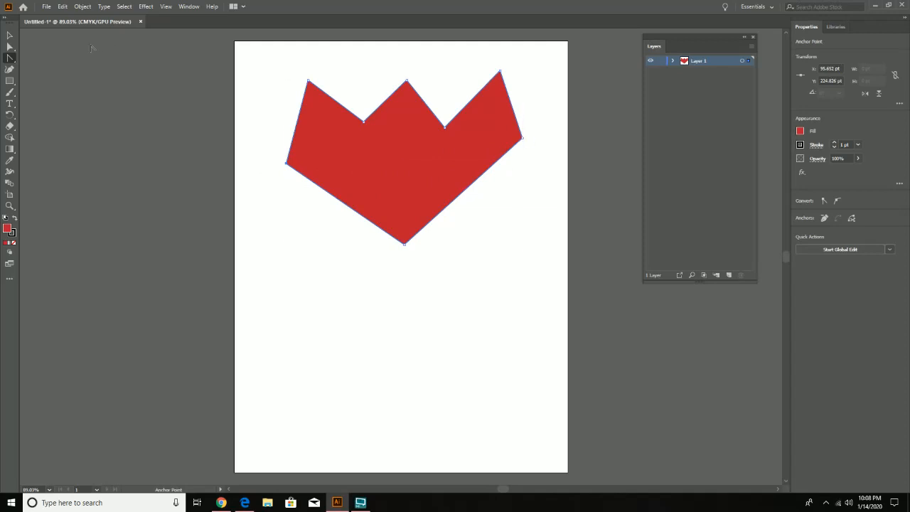
Step: Move the tulip's right-side anchor point to about X 541 pt, Y 214 pt and lower the right peak level with the other peaks
{"action": "left_click", "coordinate": [9, 47]}
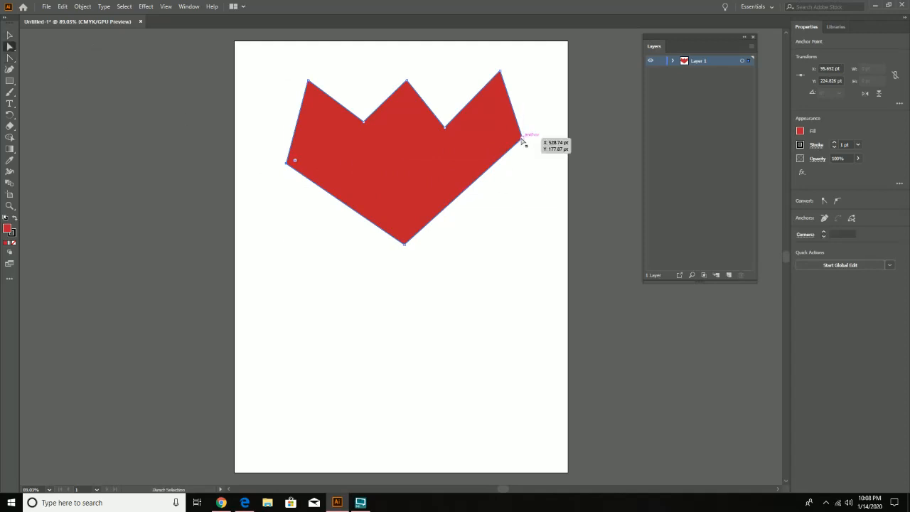
{"action": "left_click_drag", "start_coordinate": [524, 143], "coordinate": [312, 157]}
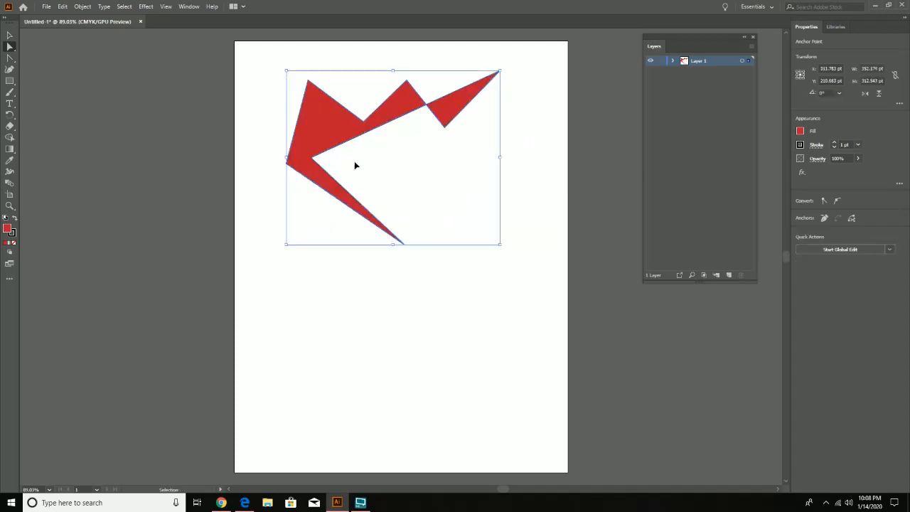
{"action": "key", "text": "ctrl+z"}
{"action": "left_click_drag", "start_coordinate": [526, 140], "coordinate": [530, 162]}
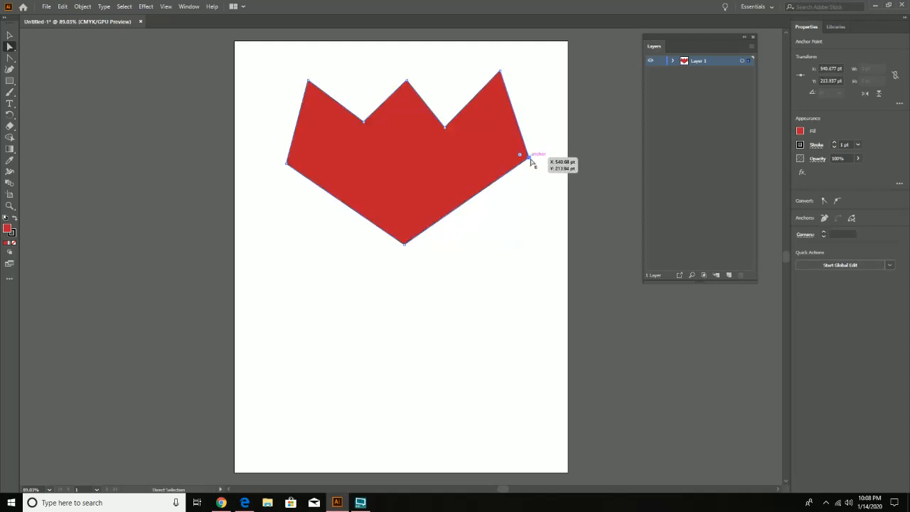
{"action": "left_click_drag", "start_coordinate": [407, 81], "coordinate": [406, 84]}
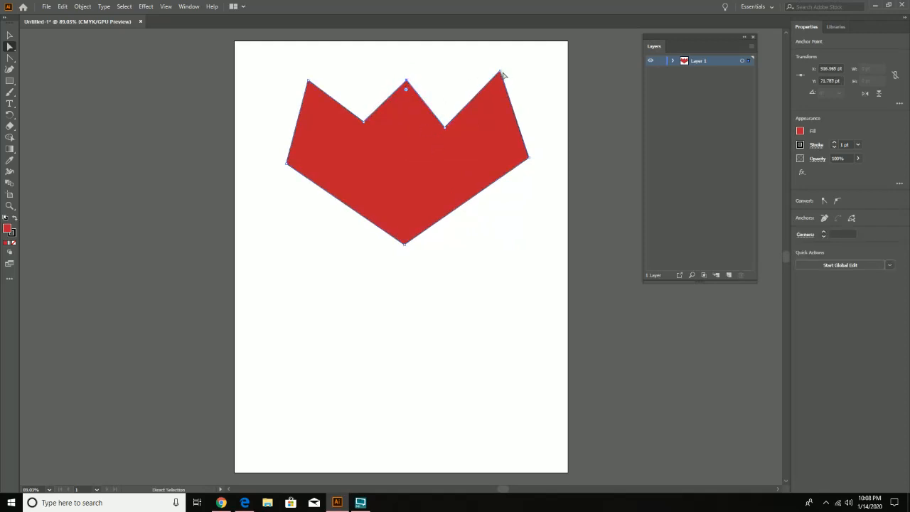
{"action": "left_click_drag", "start_coordinate": [501, 72], "coordinate": [504, 81]}
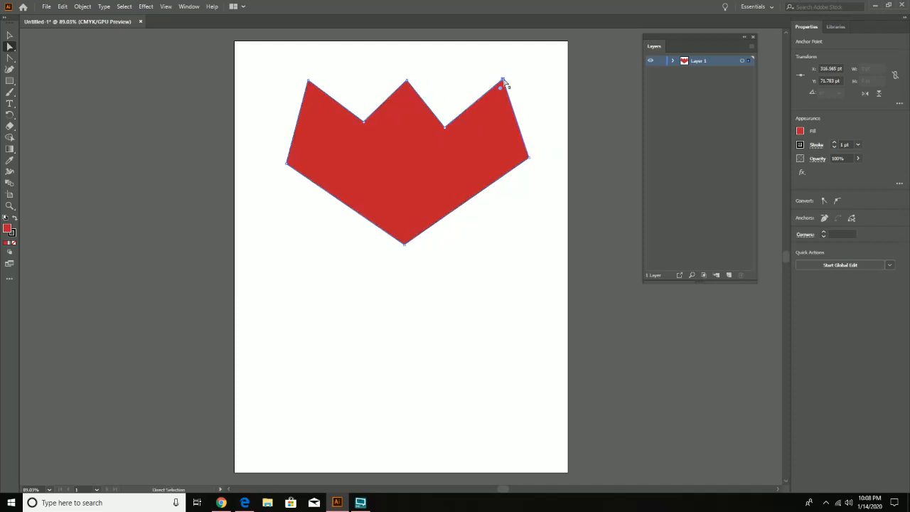
Step: Pull horizontal curve handles from the tulip's bottom anchor point and short vertical ones from its left-side anchor point with the Anchor Point Tool
{"action": "left_click", "coordinate": [396, 200]}
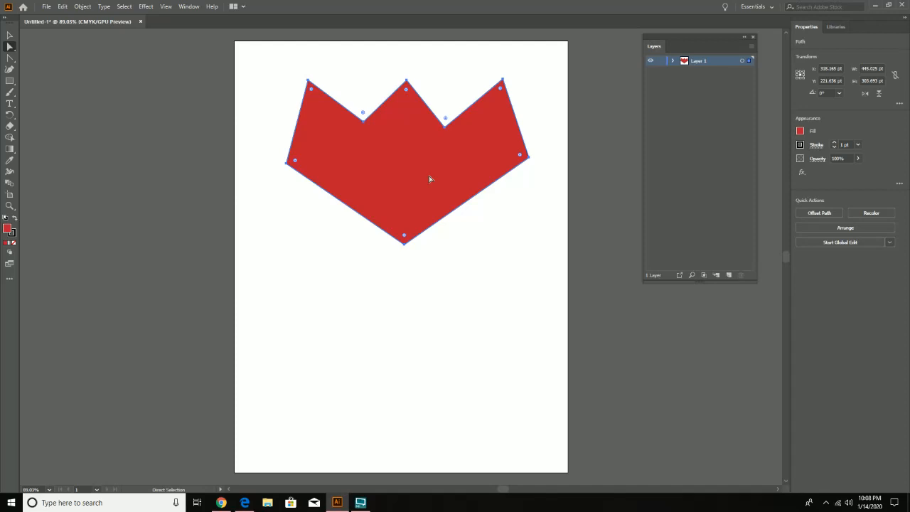
{"action": "left_click", "coordinate": [9, 59]}
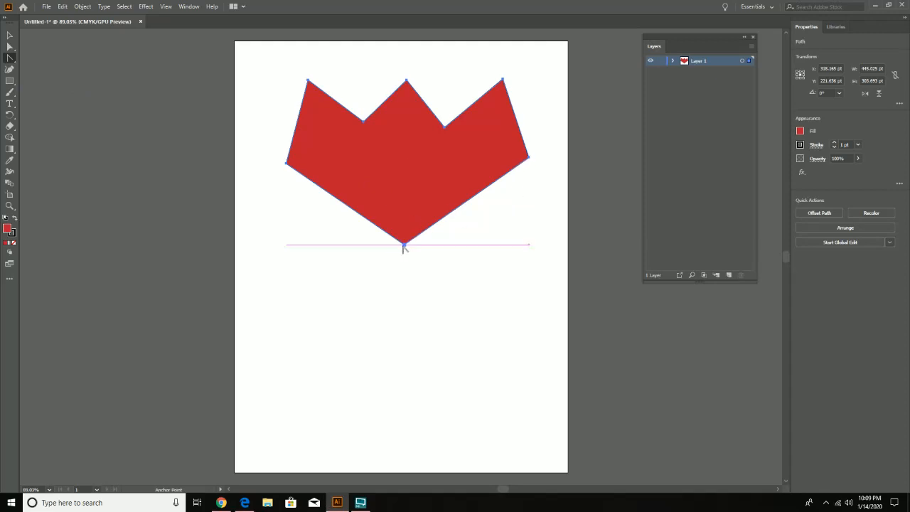
{"action": "left_click", "coordinate": [404, 247]}
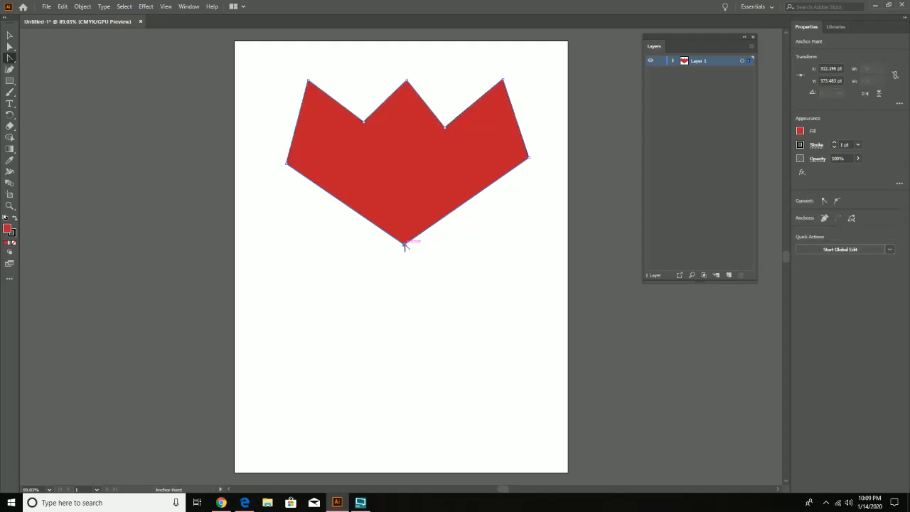
{"action": "left_click_drag", "start_coordinate": [405, 246], "coordinate": [310, 252]}
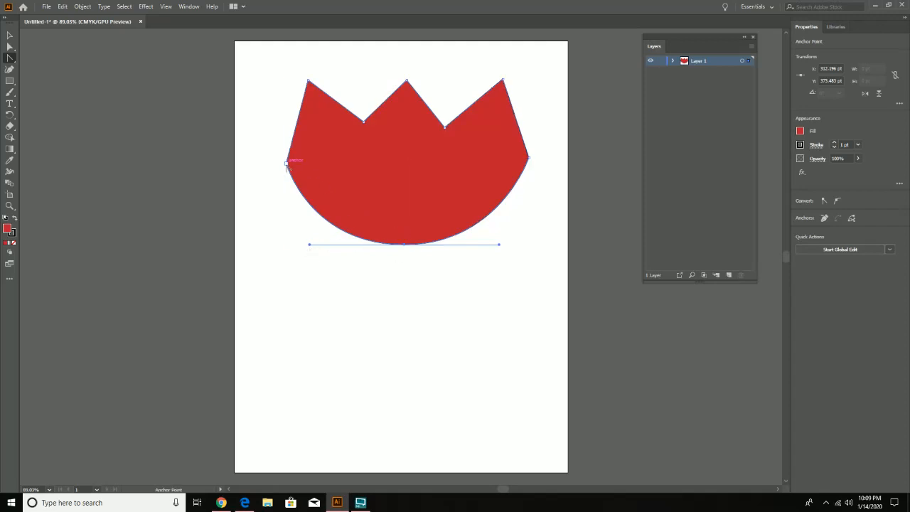
{"action": "left_click_drag", "start_coordinate": [287, 166], "coordinate": [287, 176]}
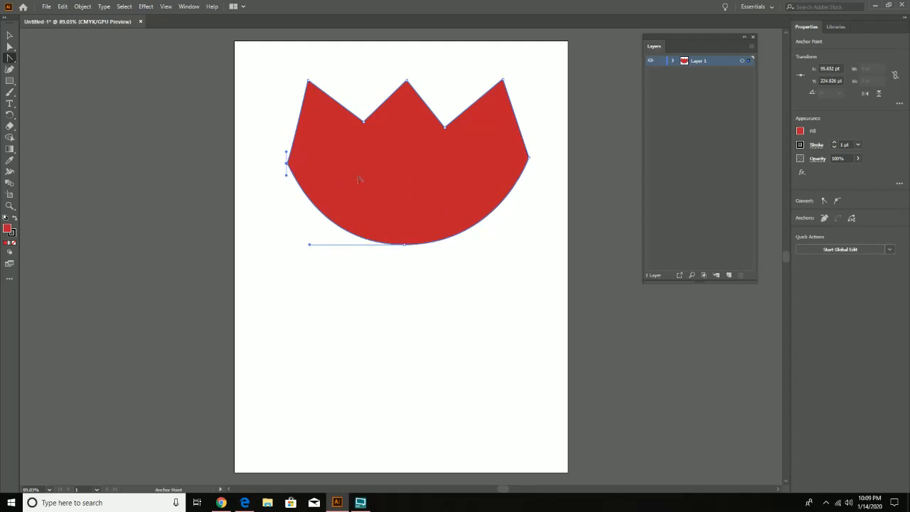
Step: Pull short vertical curve handles from the tulip's left-side and right-side anchor points with the Anchor Point Tool
{"action": "key", "text": "ctrl+z"}
{"action": "left_click_drag", "start_coordinate": [285, 162], "coordinate": [287, 147]}
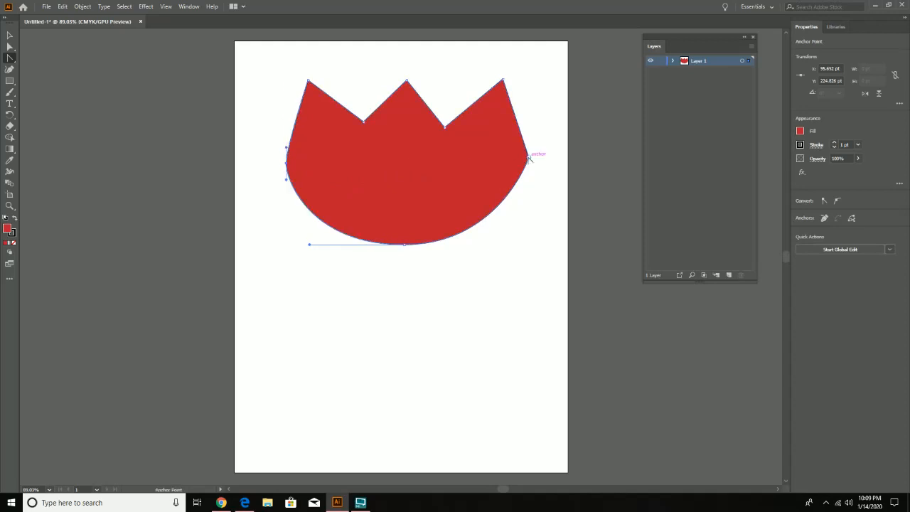
{"action": "left_click_drag", "start_coordinate": [529, 157], "coordinate": [529, 180]}
{"action": "left_click", "coordinate": [529, 157]}
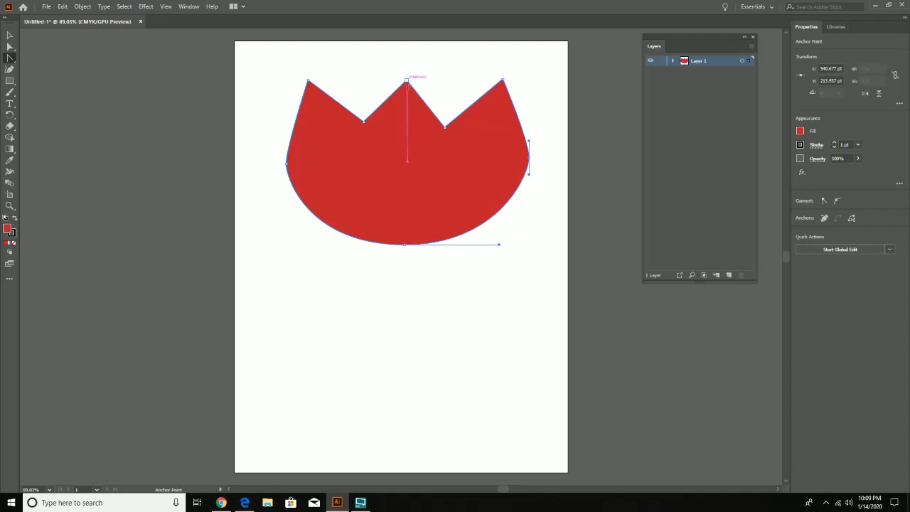
Step: Try rounding the tulip's middle peak with the Anchor Point Tool and convert it back to a corner
{"action": "left_click", "coordinate": [409, 82]}
{"action": "left_click_drag", "start_coordinate": [409, 84], "coordinate": [428, 81]}
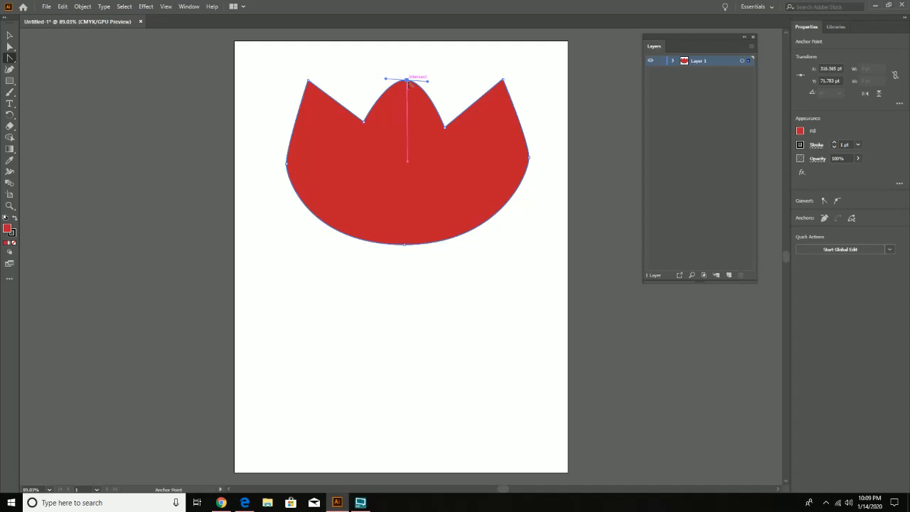
{"action": "left_click", "coordinate": [408, 81]}
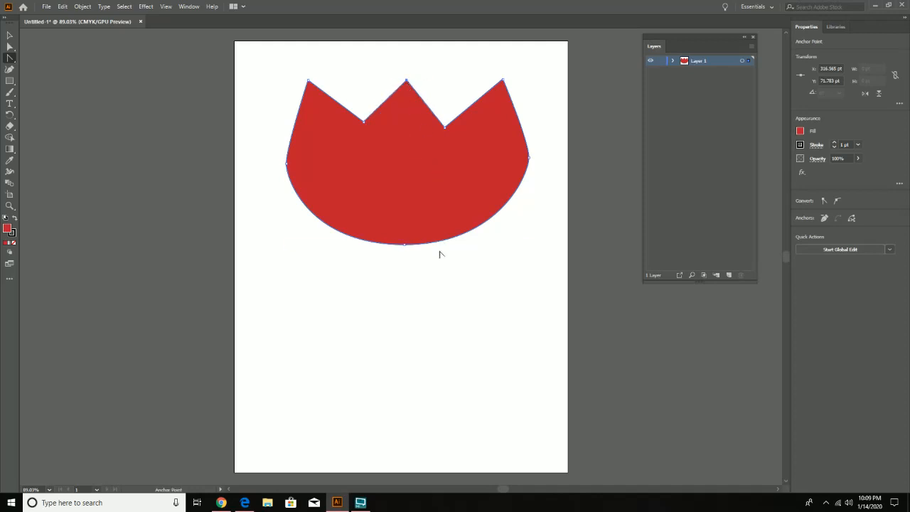
Step: Try a short straight path below the tulip with the Pen tool and undo it
{"action": "left_click", "coordinate": [10, 70]}
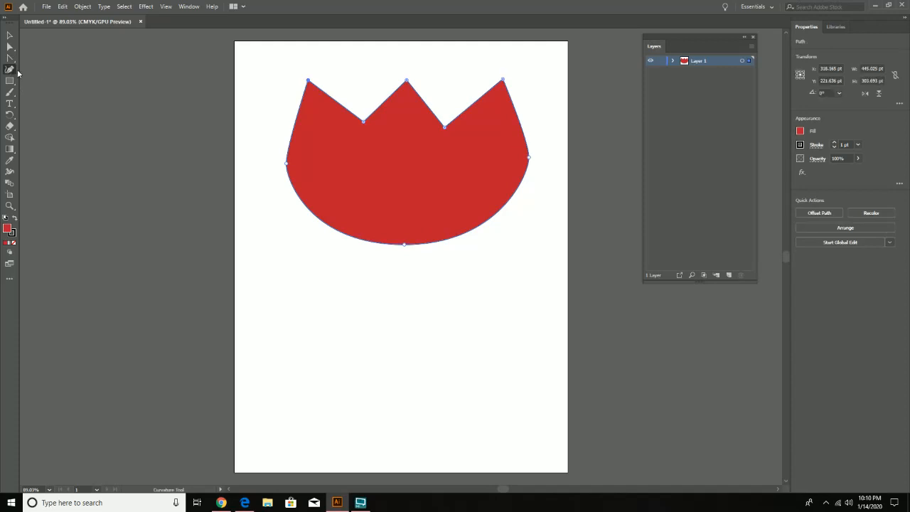
{"action": "left_click", "coordinate": [9, 57]}
{"action": "left_click", "coordinate": [31, 58]}
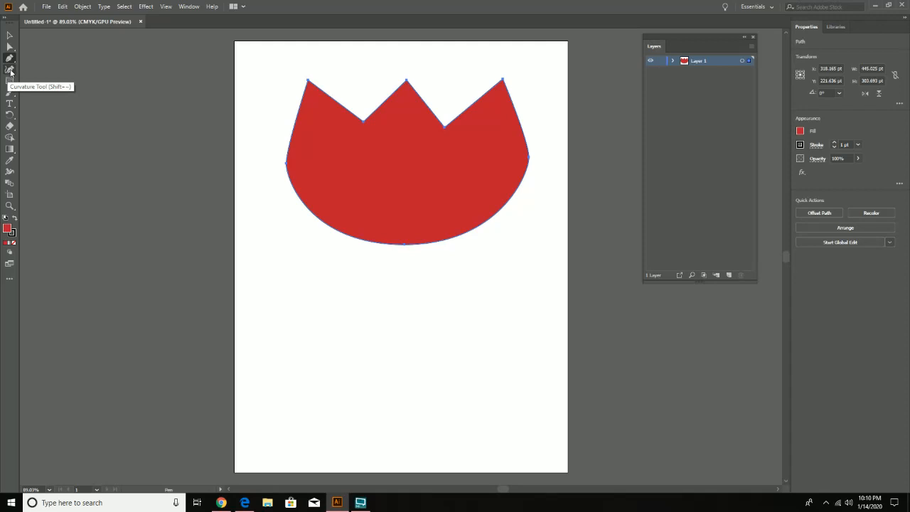
{"action": "left_click", "coordinate": [429, 286]}
{"action": "left_click_drag", "start_coordinate": [404, 367], "coordinate": [383, 385]}
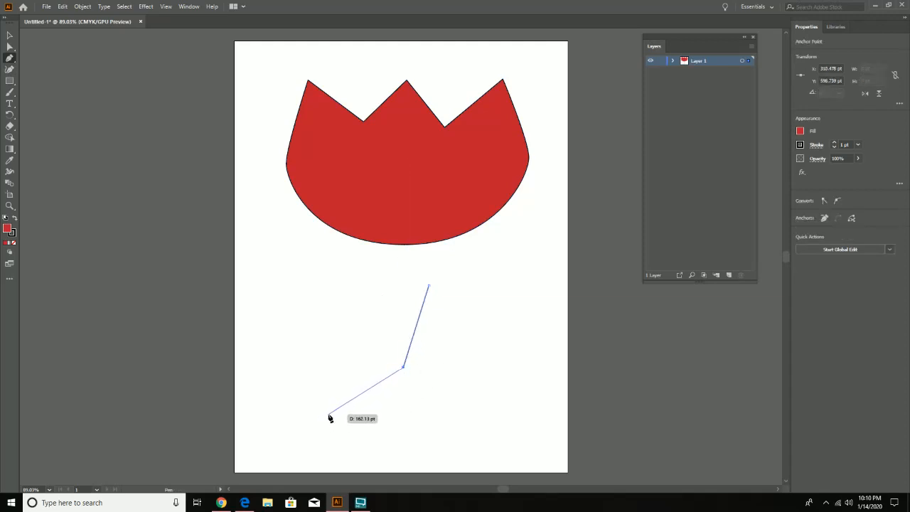
{"action": "key", "text": "ctrl+z"}
{"action": "key", "text": "ctrl+z"}
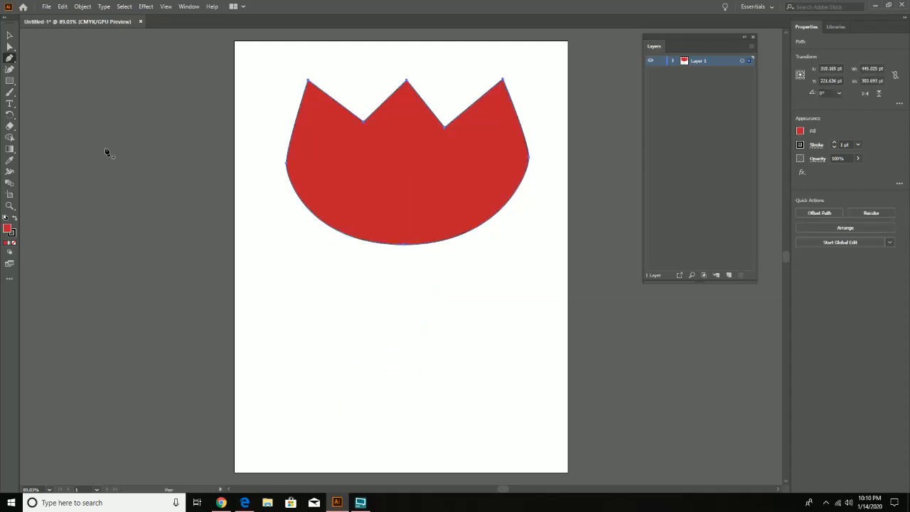
Step: Draw a closed stem shape below the tulip with the Curvature Tool, curving down to the page's lower-left area
{"action": "left_click", "coordinate": [10, 68]}
{"action": "left_click", "coordinate": [392, 274]}
{"action": "left_click", "coordinate": [368, 345]}
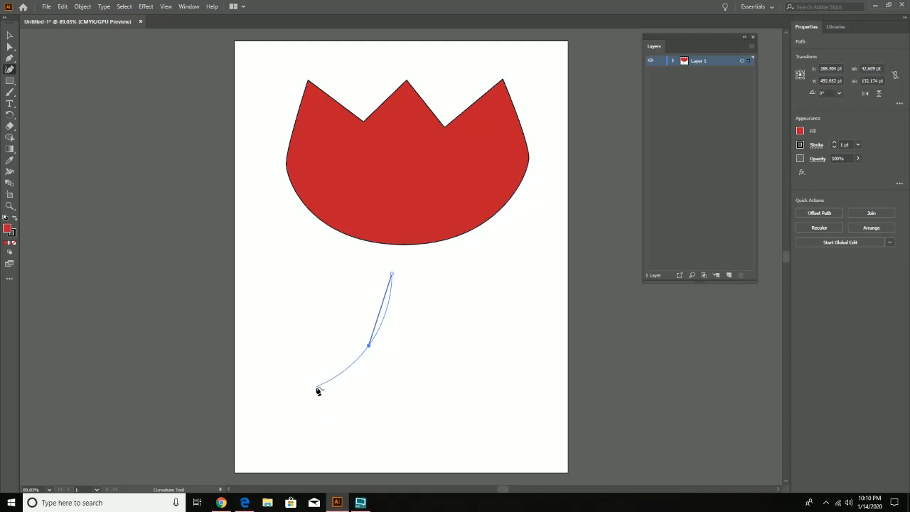
{"action": "left_click", "coordinate": [317, 388]}
{"action": "left_click", "coordinate": [254, 412]}
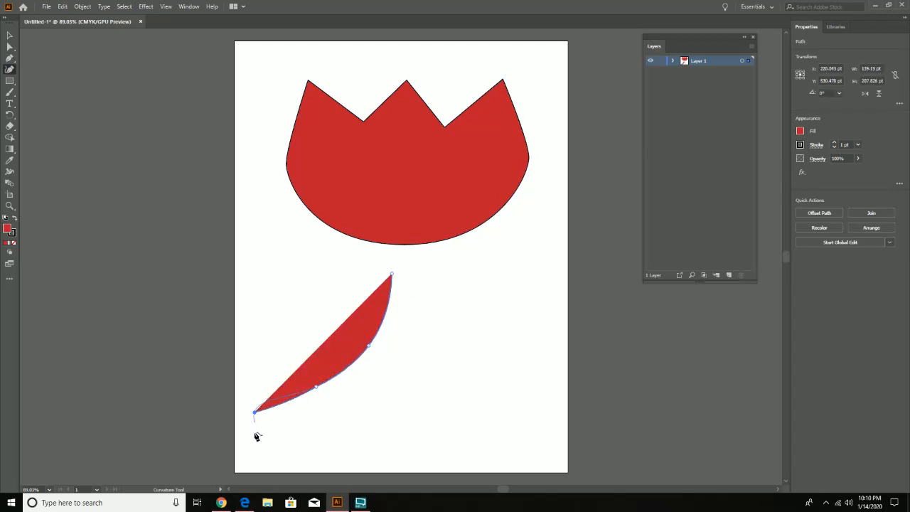
{"action": "left_click", "coordinate": [255, 434]}
{"action": "left_click", "coordinate": [298, 453]}
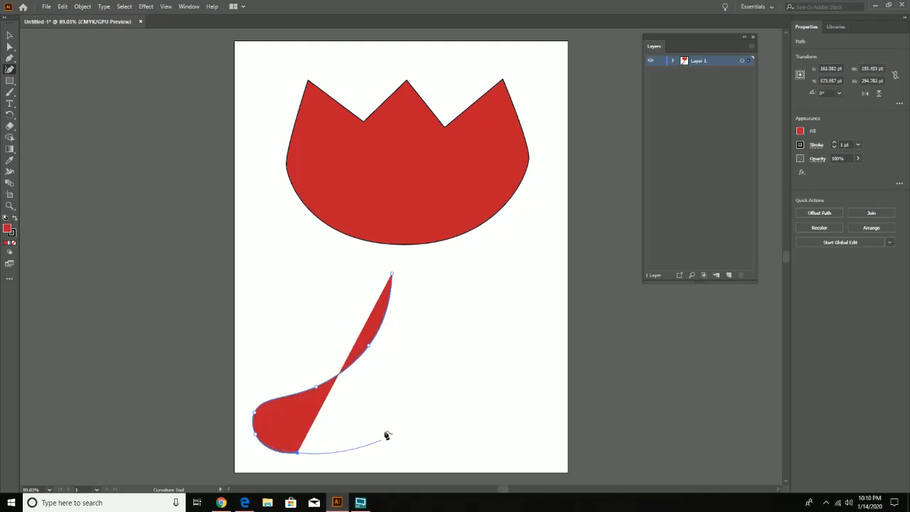
{"action": "left_click", "coordinate": [328, 433]}
{"action": "left_click", "coordinate": [399, 402]}
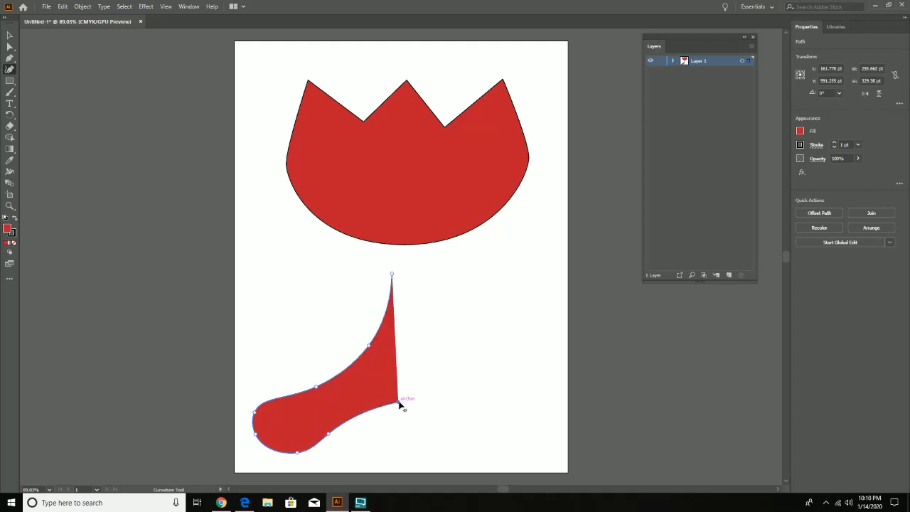
{"action": "left_click", "coordinate": [442, 293]}
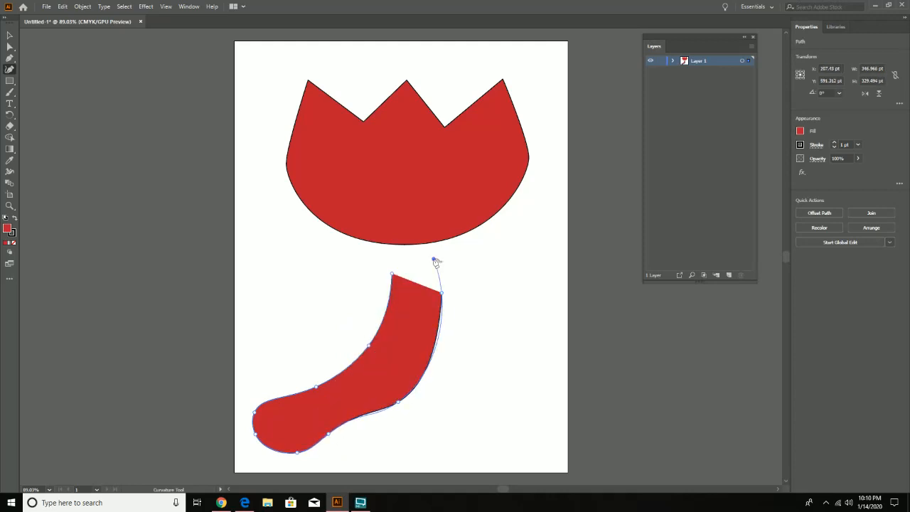
{"action": "left_click", "coordinate": [435, 259]}
{"action": "left_click", "coordinate": [392, 276]}
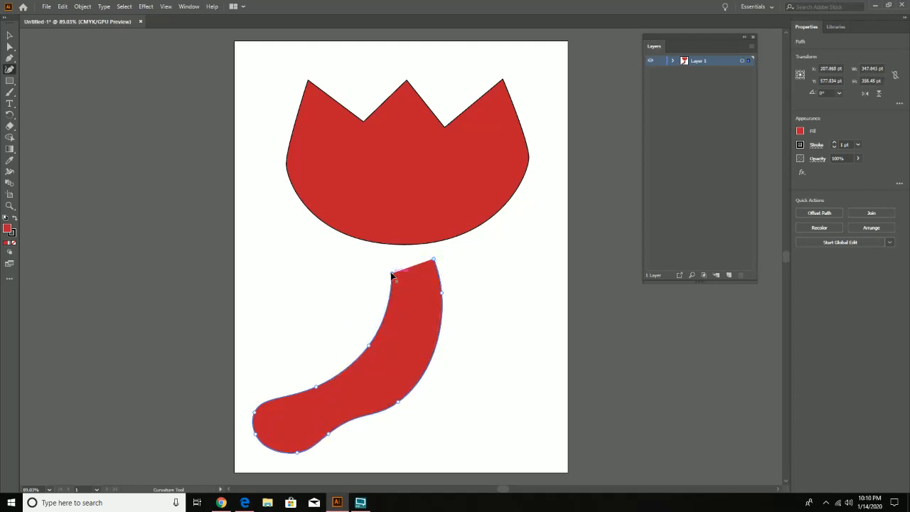
{"action": "left_click_drag", "start_coordinate": [423, 263], "coordinate": [436, 261]}
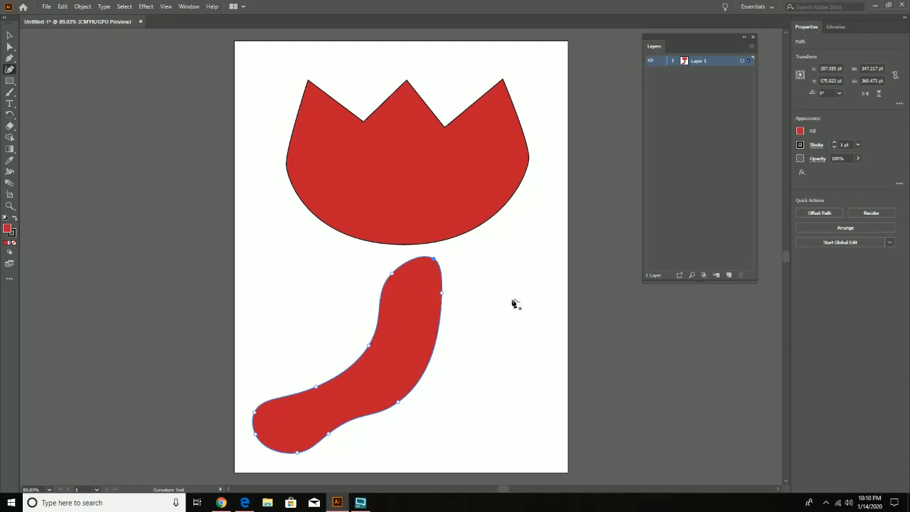
Step: Remove the entire curved stem shape below the tulip
{"action": "key", "text": "Delete"}
{"action": "key", "text": "Delete"}
{"action": "key", "text": "Delete"}
{"action": "key", "text": "Delete"}
{"action": "key", "text": "Delete"}
{"action": "key", "text": "Delete"}
{"action": "key", "text": "Delete"}
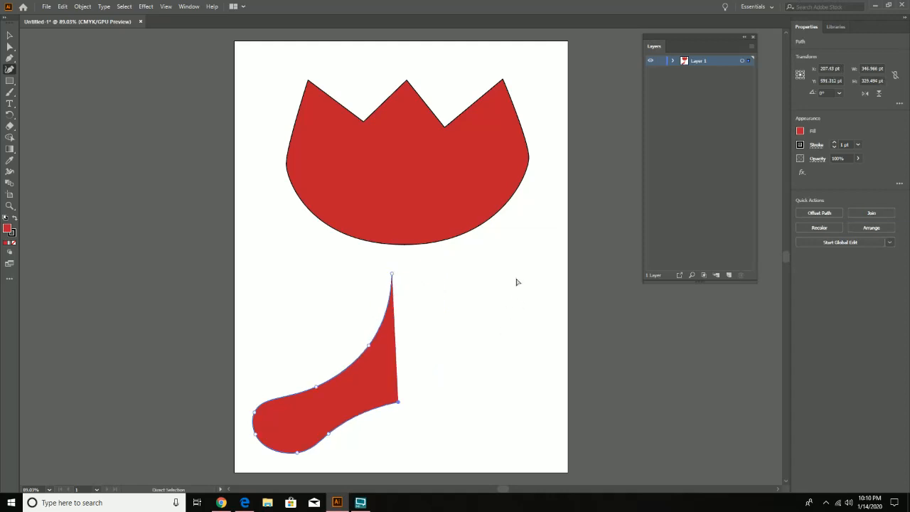
{"action": "key", "text": "Delete"}
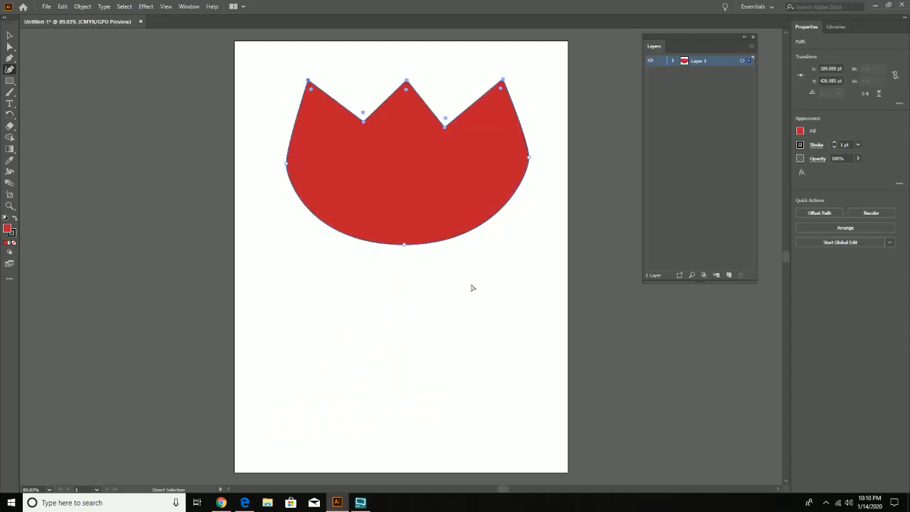
Step: Redraw the closed curved stem with the Curvature Tool, about 381 pt wide and 346 pt high, reaching the artboard's left edge
{"action": "left_click", "coordinate": [375, 265]}
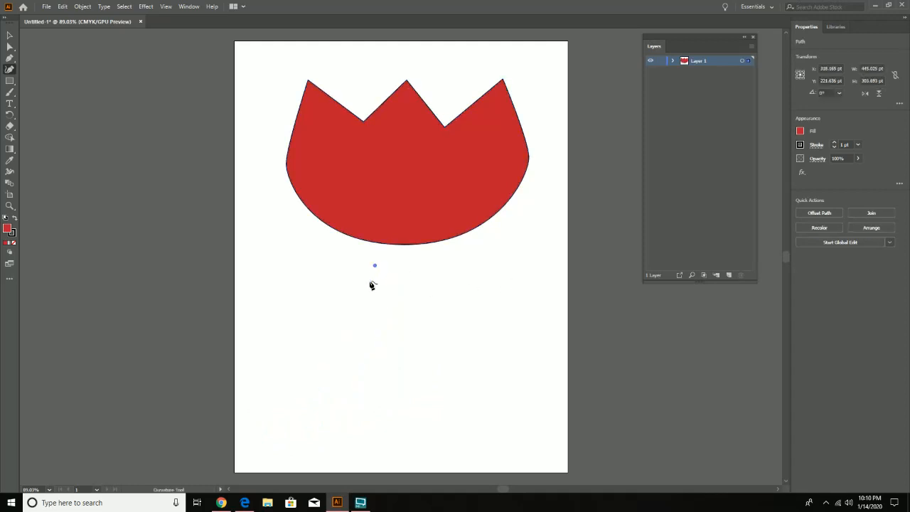
{"action": "left_click", "coordinate": [348, 332]}
{"action": "left_click", "coordinate": [300, 366]}
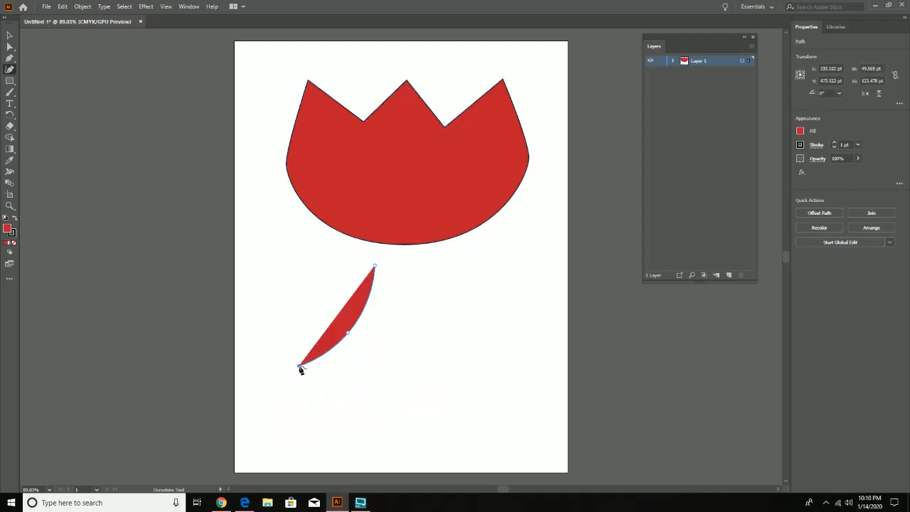
{"action": "left_click", "coordinate": [255, 382]}
{"action": "left_click", "coordinate": [234, 398]}
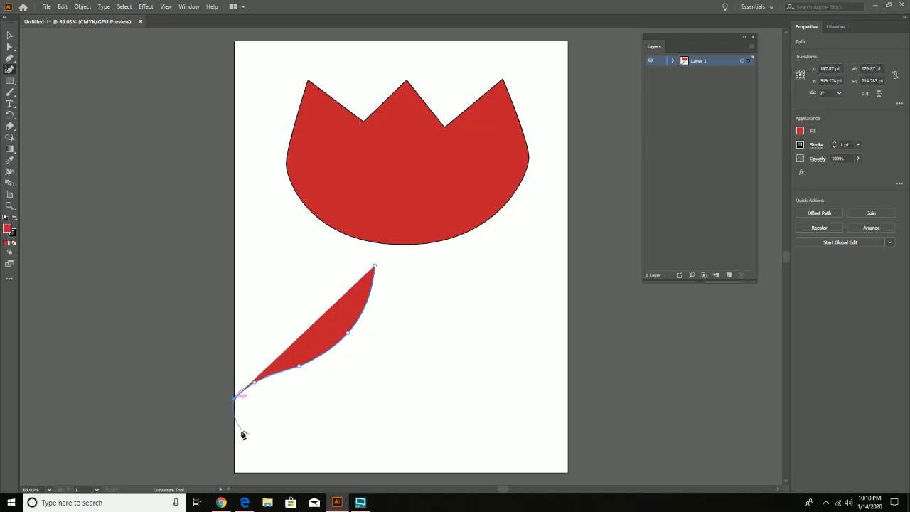
{"action": "left_click", "coordinate": [241, 431]}
{"action": "left_click", "coordinate": [299, 438]}
{"action": "left_click", "coordinate": [370, 416]}
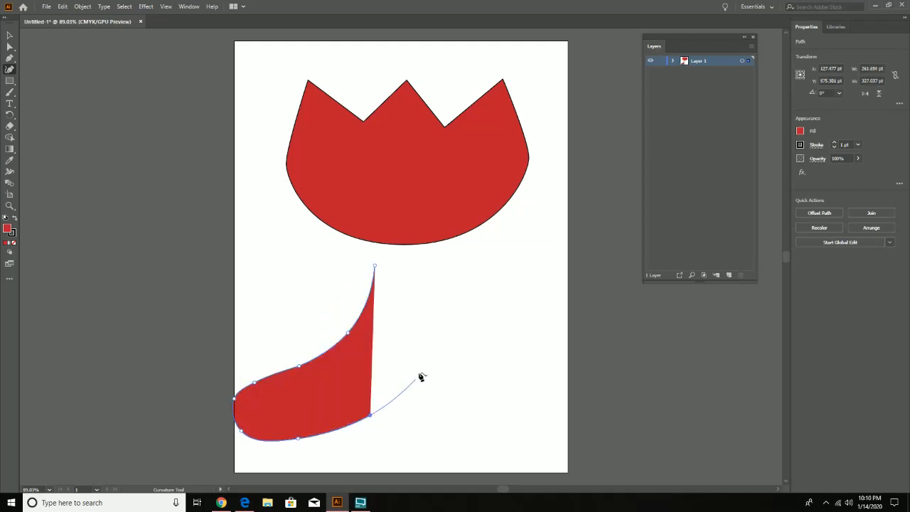
{"action": "left_click", "coordinate": [426, 347]}
{"action": "left_click", "coordinate": [430, 259]}
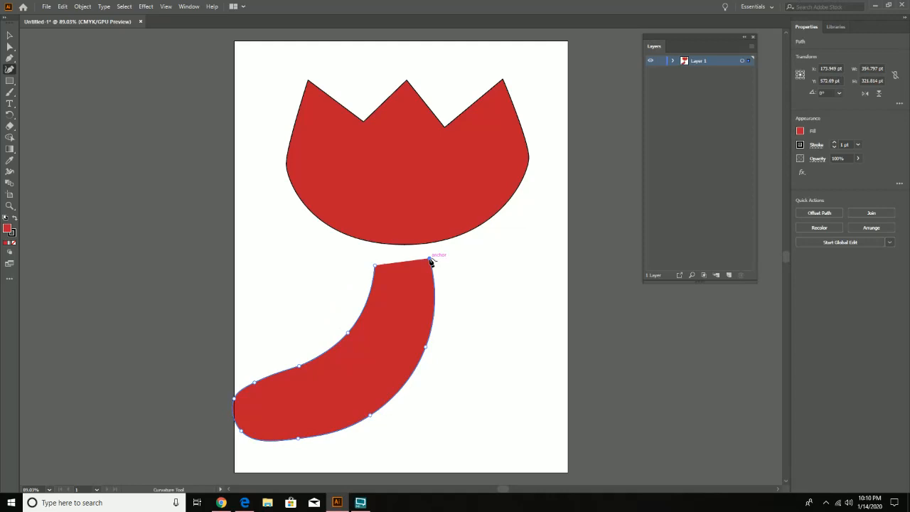
{"action": "left_click", "coordinate": [375, 268]}
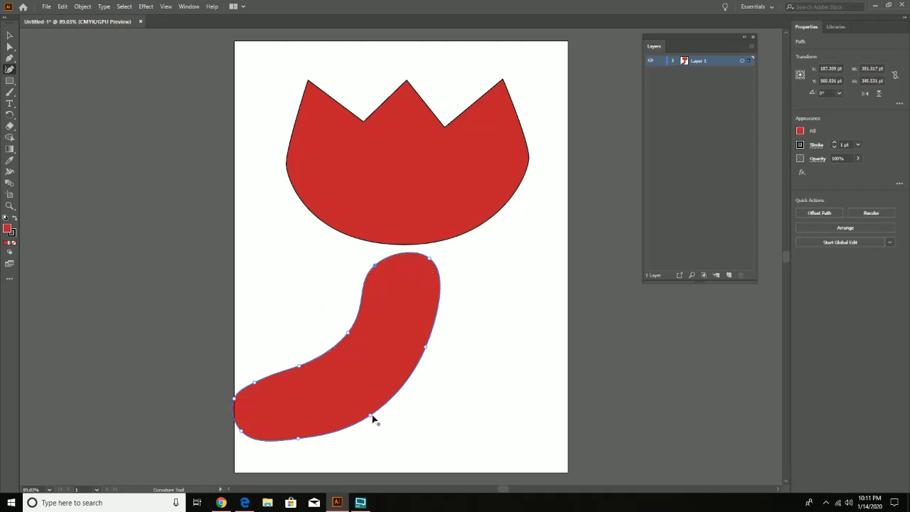
Step: Smooth the stem's bend by moving its lower-right, inner-left and right-side curve points upward with the Curvature Tool
{"action": "left_click_drag", "start_coordinate": [372, 418], "coordinate": [375, 401]}
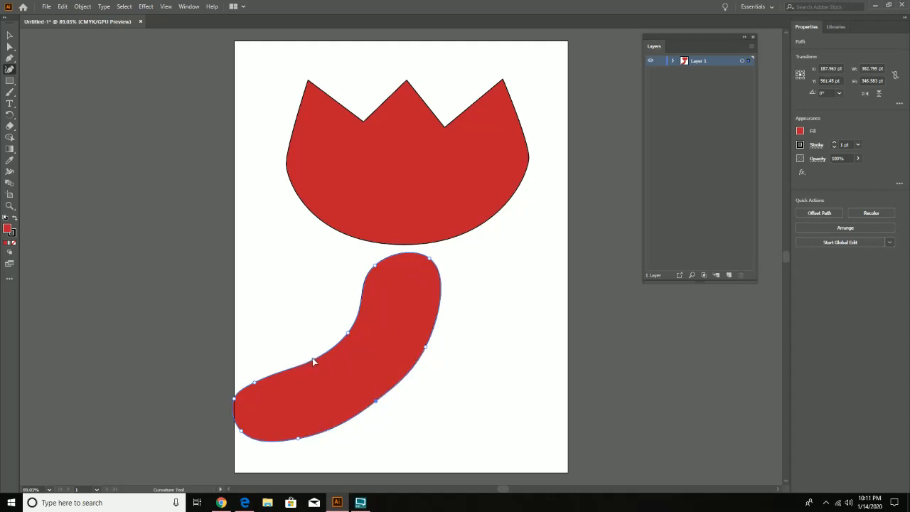
{"action": "left_click_drag", "start_coordinate": [313, 358], "coordinate": [363, 311]}
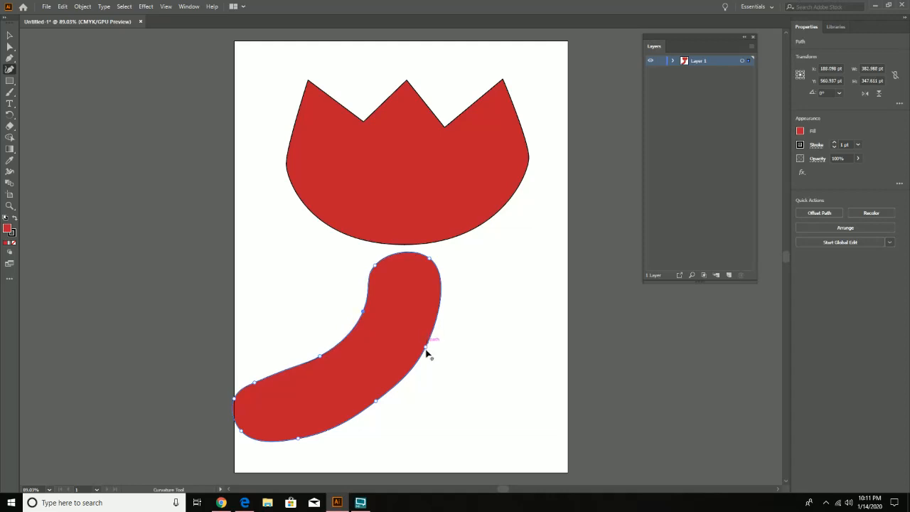
{"action": "left_click_drag", "start_coordinate": [426, 351], "coordinate": [436, 327]}
Step: Move the stem up to about X 196 pt, Y 495 pt, overlapping the tulip's base, and fill it with green
{"action": "left_click", "coordinate": [10, 35]}
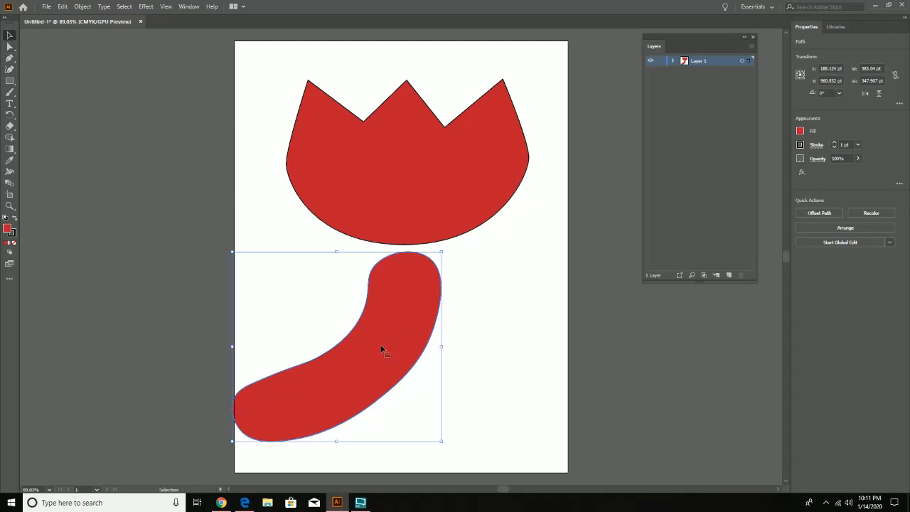
{"action": "left_click_drag", "start_coordinate": [382, 343], "coordinate": [376, 317]}
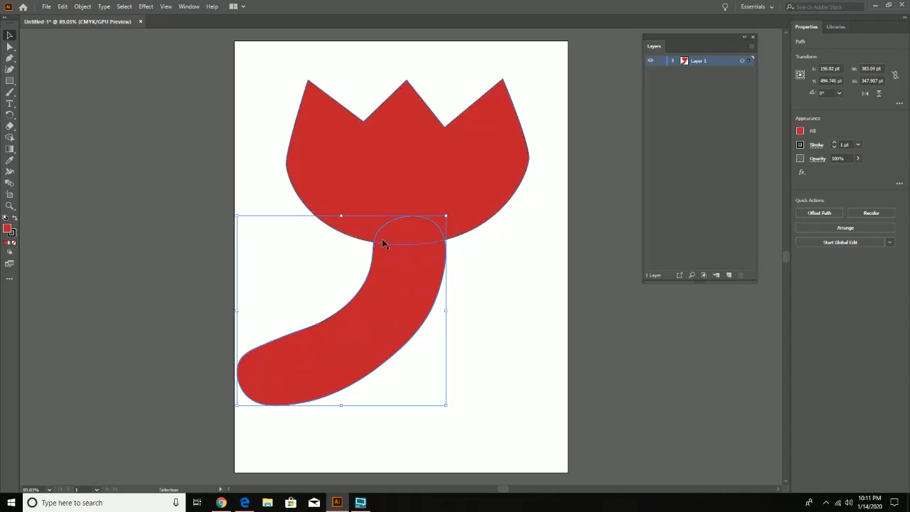
{"action": "left_click", "coordinate": [800, 132]}
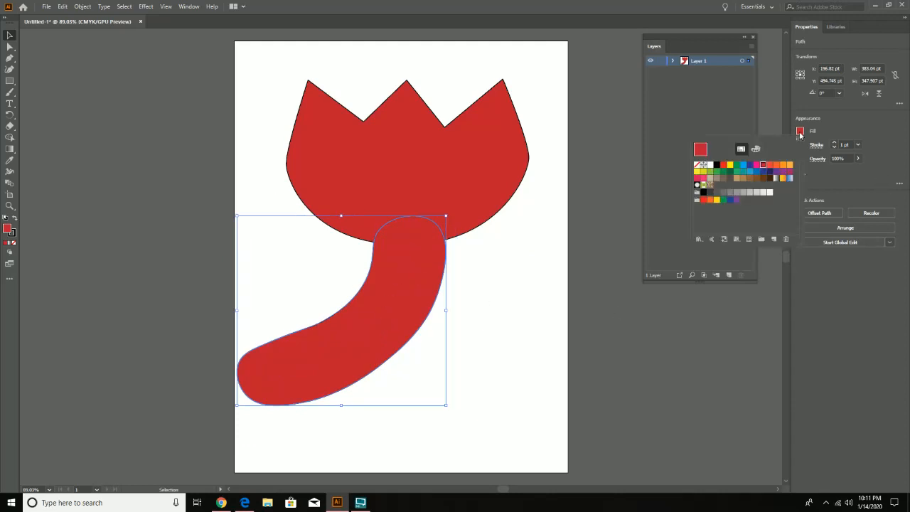
{"action": "left_click", "coordinate": [800, 133]}
{"action": "left_click", "coordinate": [800, 132]}
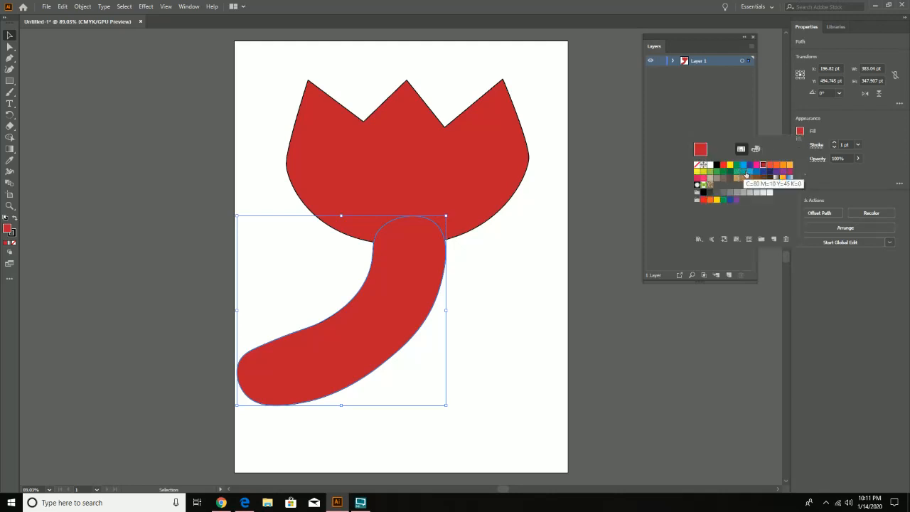
{"action": "left_click", "coordinate": [739, 169]}
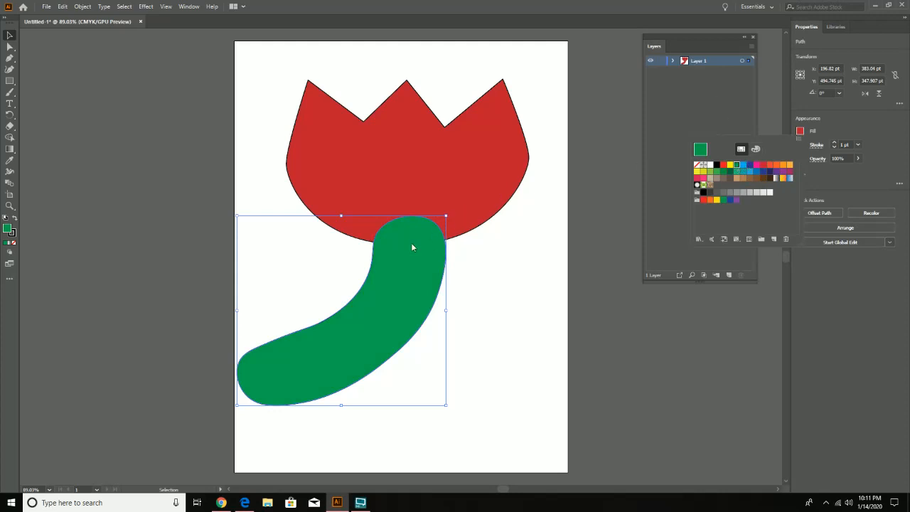
{"action": "left_click", "coordinate": [495, 161]}
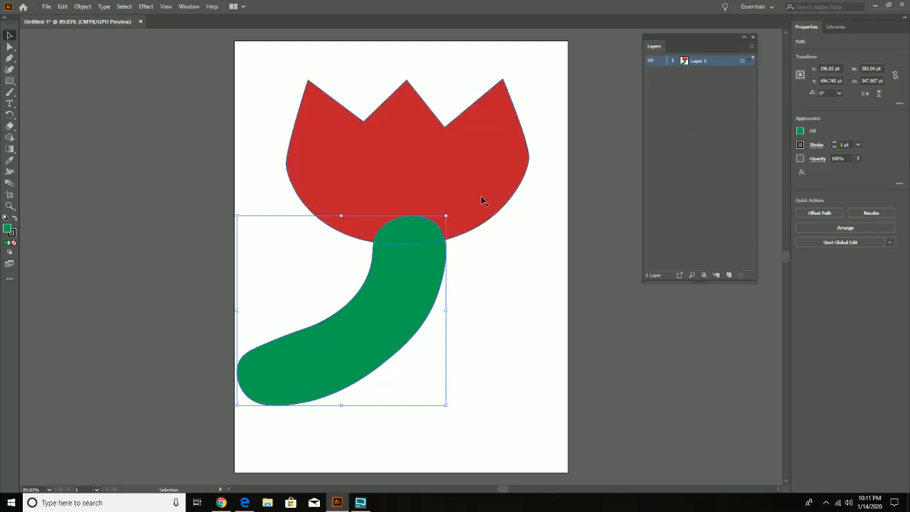
Step: Place the green stem path beneath the red tulip path within Layer 1 and deselect everything
{"action": "left_click", "coordinate": [675, 61]}
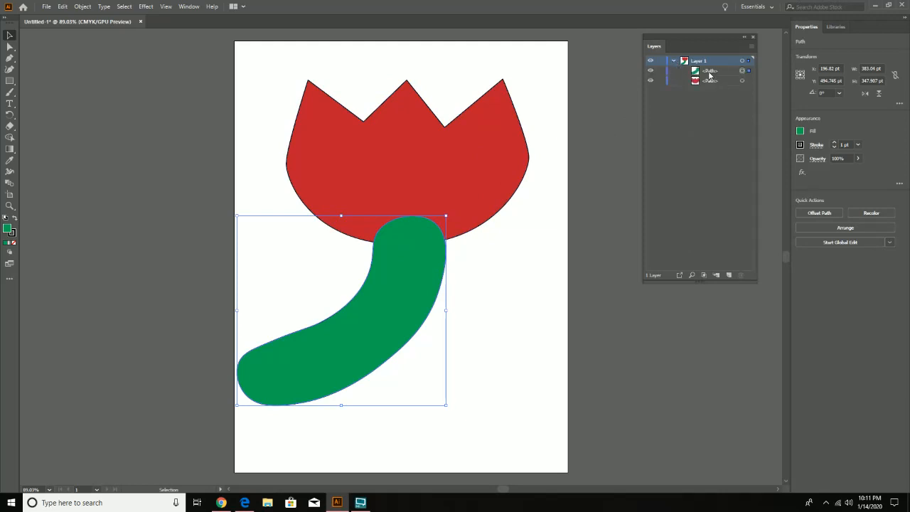
{"action": "left_click", "coordinate": [710, 72]}
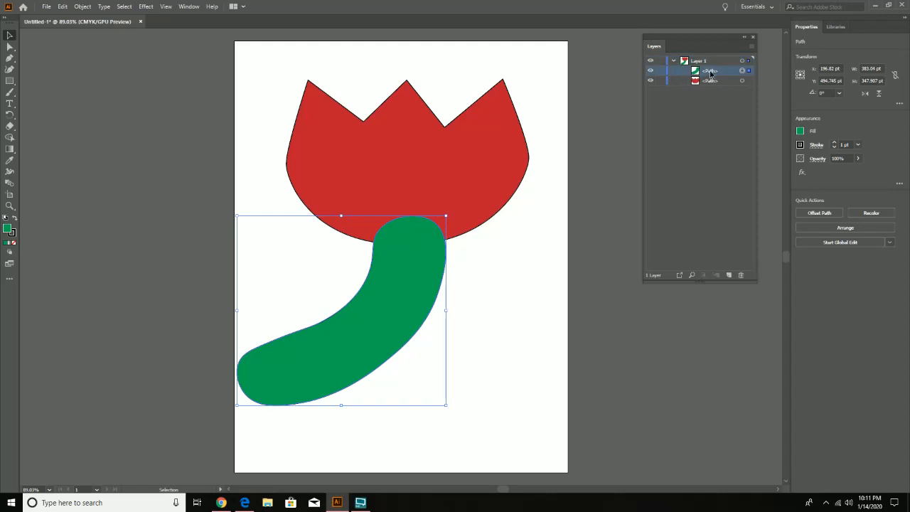
{"action": "left_click_drag", "start_coordinate": [711, 74], "coordinate": [707, 83]}
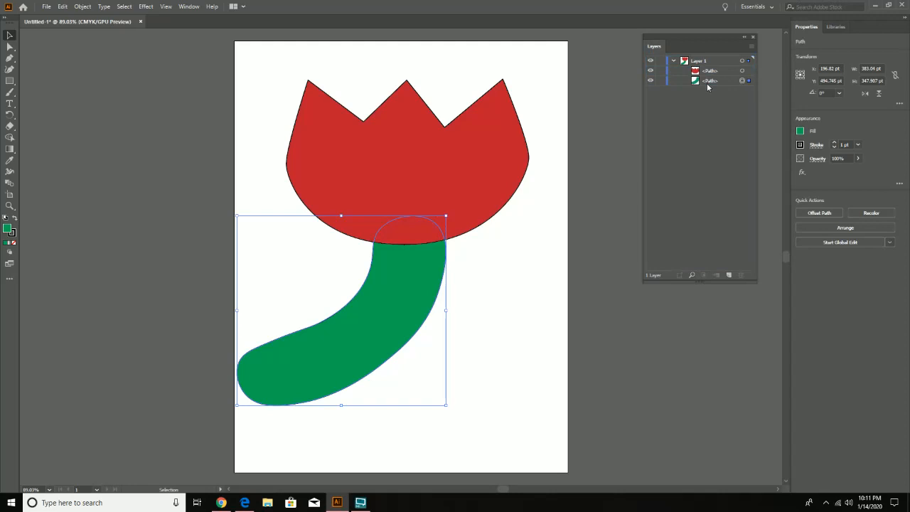
{"action": "left_click", "coordinate": [528, 303]}
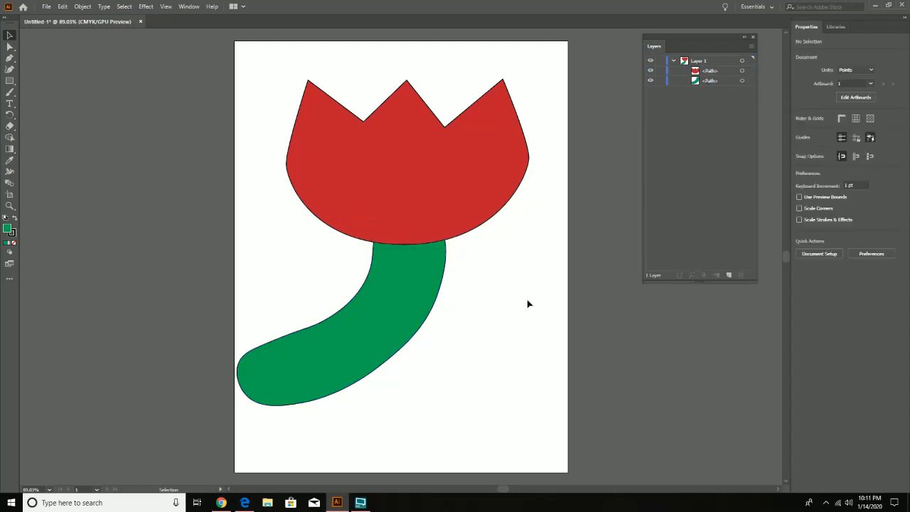
{"action": "left_click", "coordinate": [9, 69]}
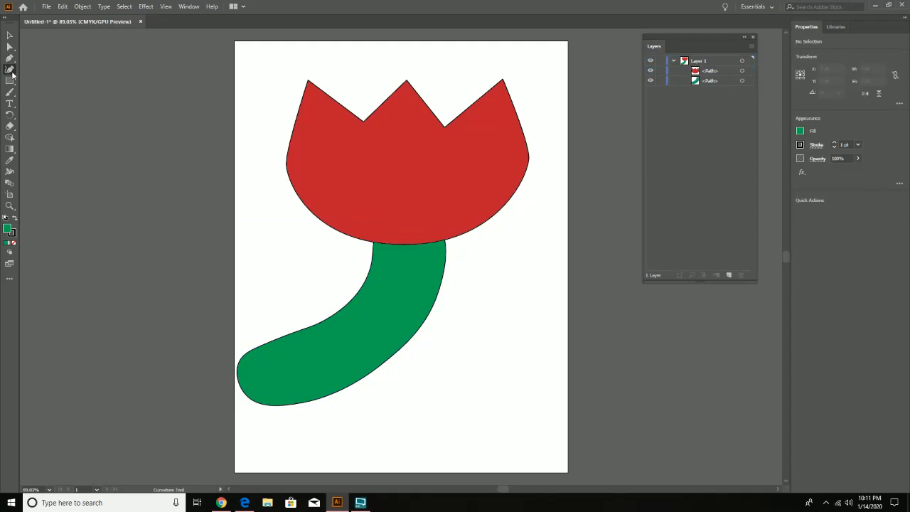
{"action": "left_click", "coordinate": [327, 343]}
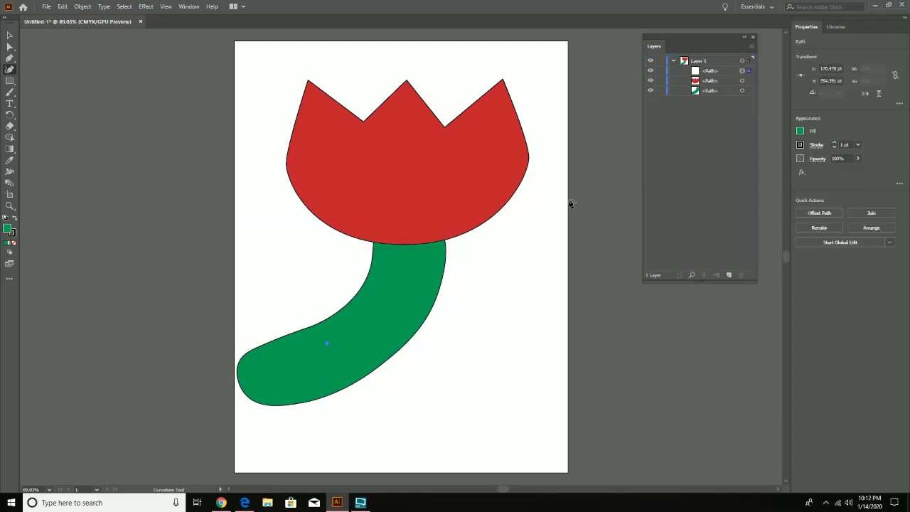
{"action": "key", "text": "Delete"}
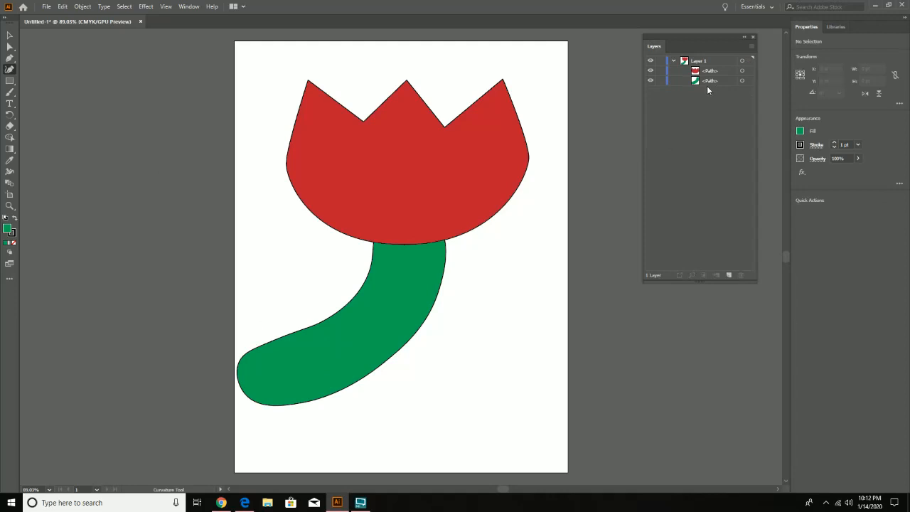
Step: Reshape the stem's lower end with the Curvature Tool, lowering its bottom points and removing two curve points, to about 383 pt by 362 pt overall
{"action": "left_click", "coordinate": [709, 82]}
{"action": "left_click", "coordinate": [10, 35]}
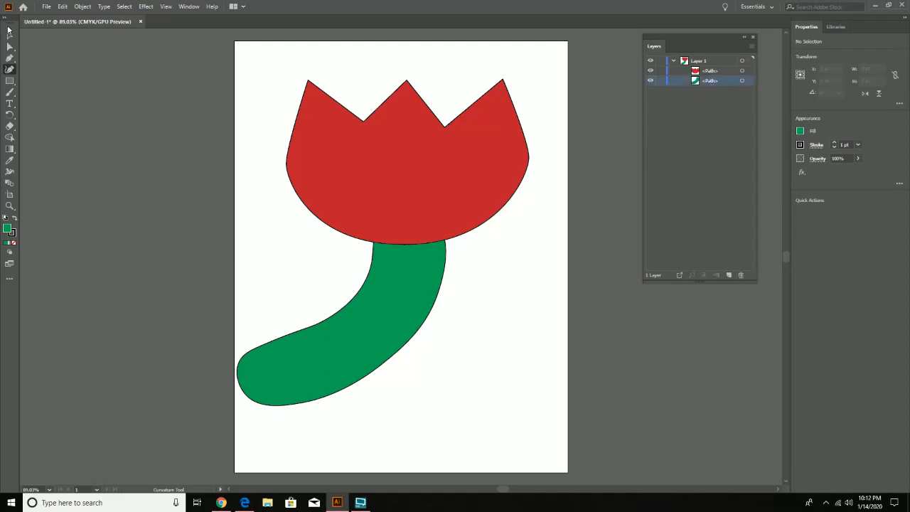
{"action": "left_click", "coordinate": [366, 342]}
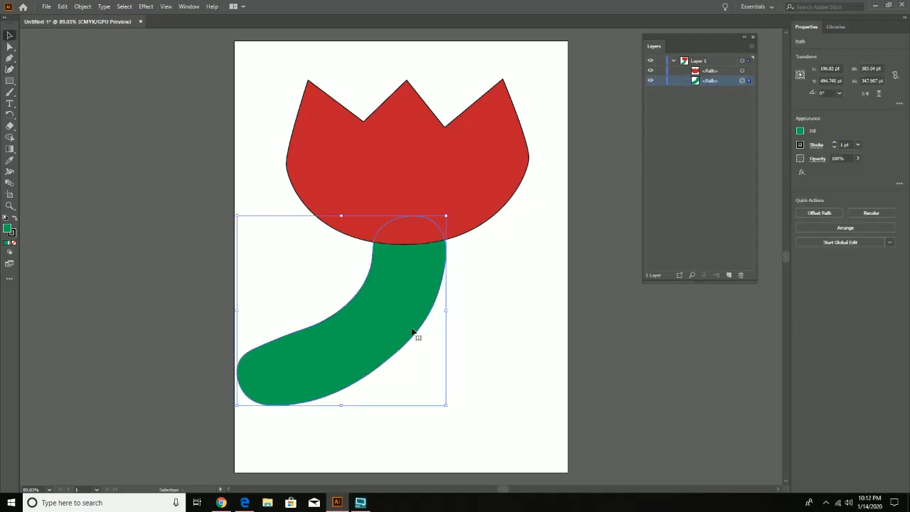
{"action": "left_click", "coordinate": [11, 69]}
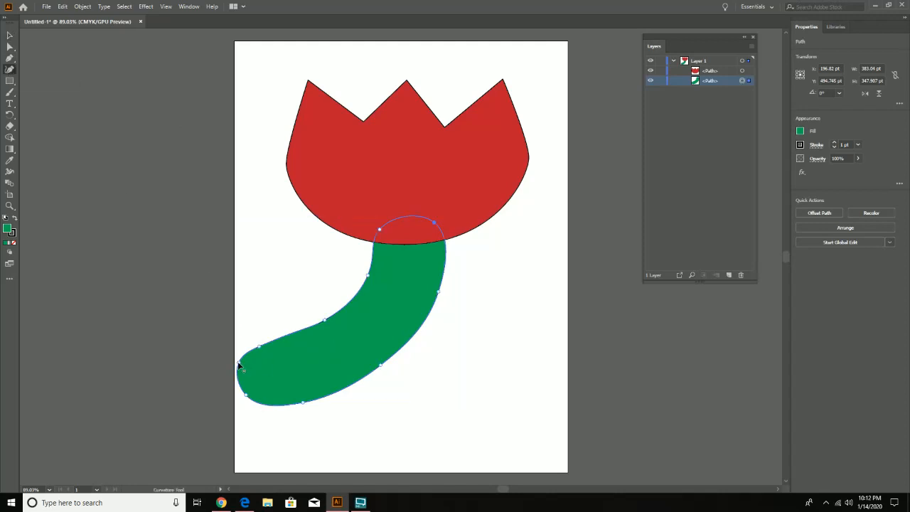
{"action": "left_click_drag", "start_coordinate": [248, 393], "coordinate": [318, 402]}
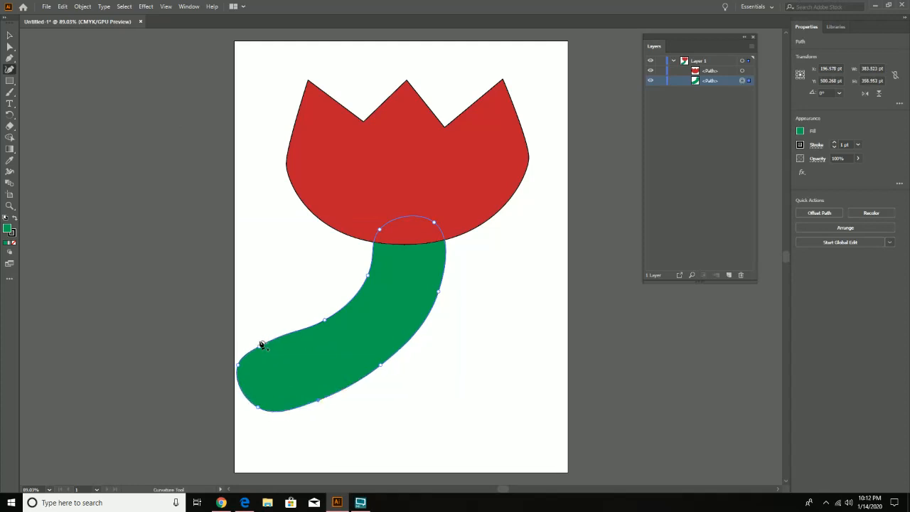
{"action": "left_click_drag", "start_coordinate": [263, 345], "coordinate": [276, 345]}
{"action": "left_click_drag", "start_coordinate": [319, 400], "coordinate": [320, 402]}
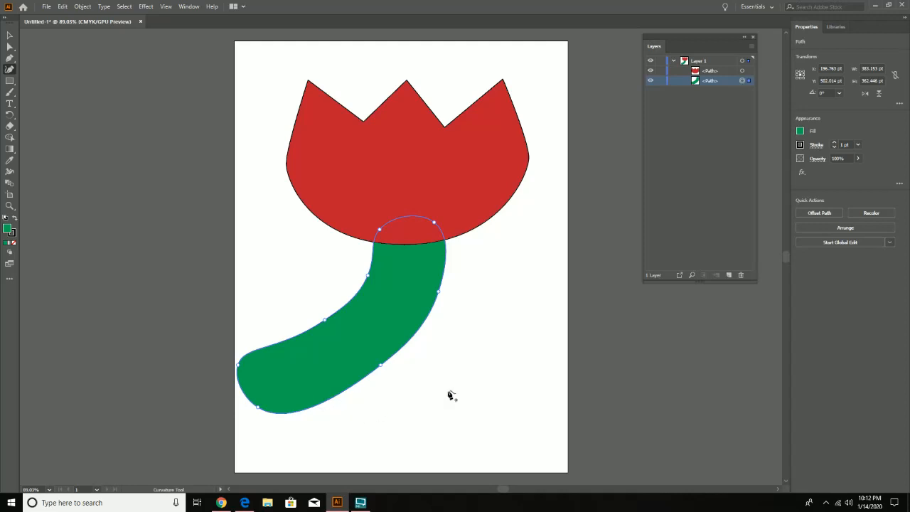
Step: Try a 4 pt stroke on the green stem, return it to 1 pt and deselect the stem
{"action": "left_click", "coordinate": [834, 142]}
{"action": "left_click", "coordinate": [834, 142]}
{"action": "left_click", "coordinate": [834, 142]}
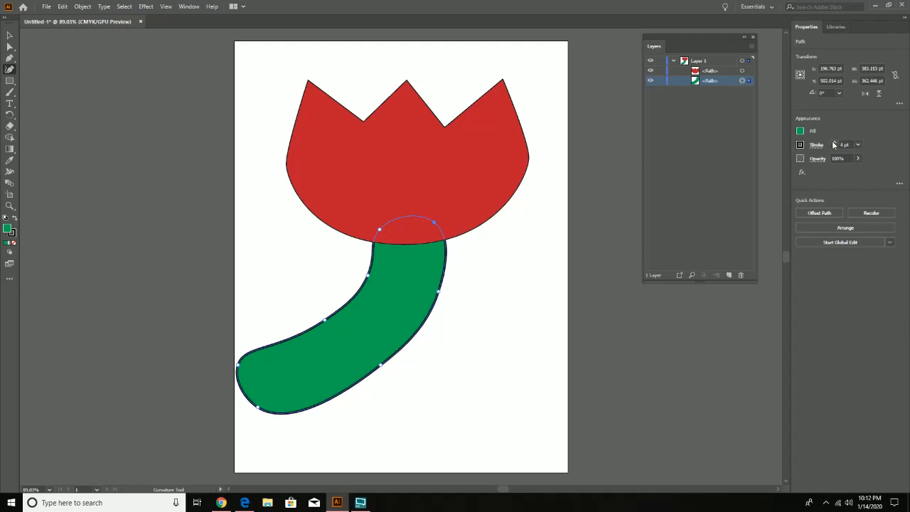
{"action": "left_click", "coordinate": [835, 147]}
{"action": "left_click", "coordinate": [834, 147]}
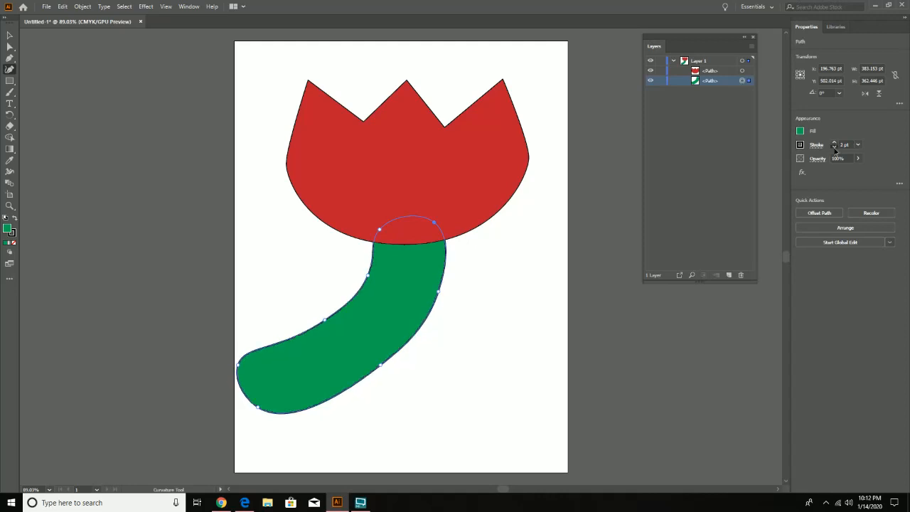
{"action": "left_click", "coordinate": [835, 147]}
{"action": "left_click", "coordinate": [835, 143]}
{"action": "left_click", "coordinate": [835, 148]}
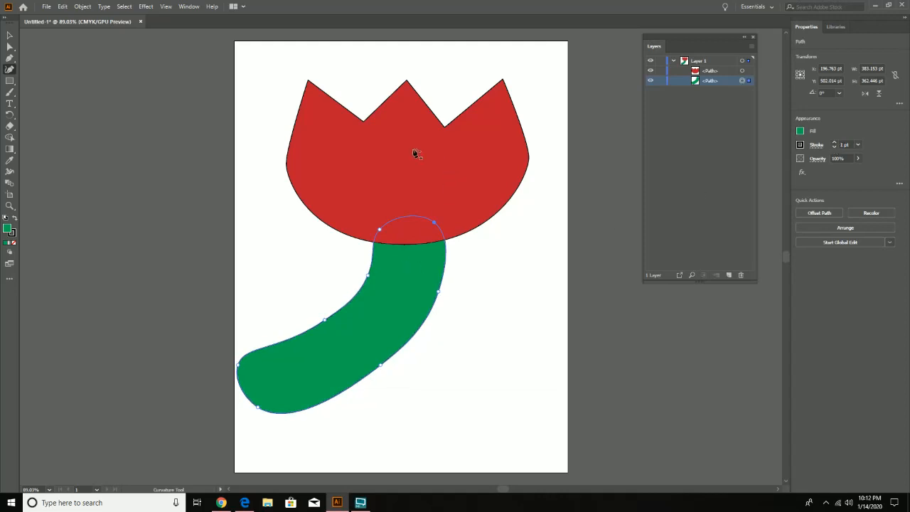
{"action": "left_click", "coordinate": [9, 35]}
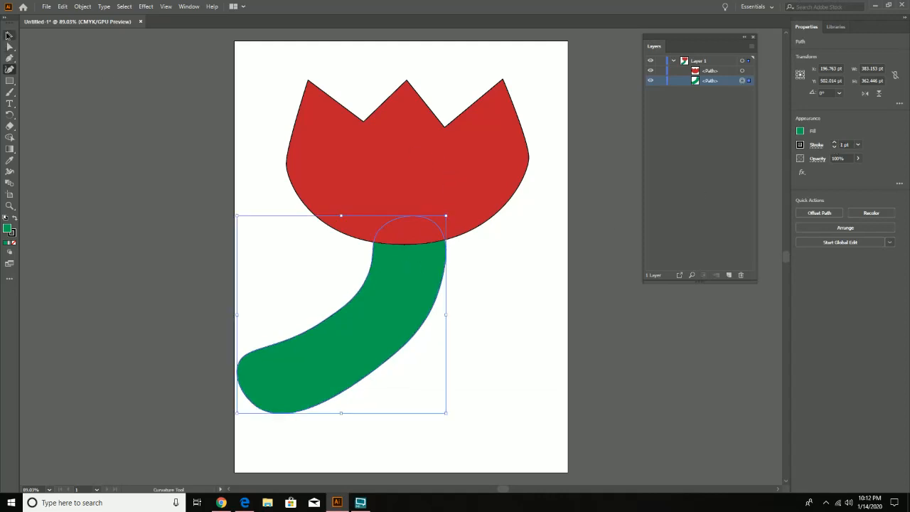
{"action": "left_click", "coordinate": [259, 174]}
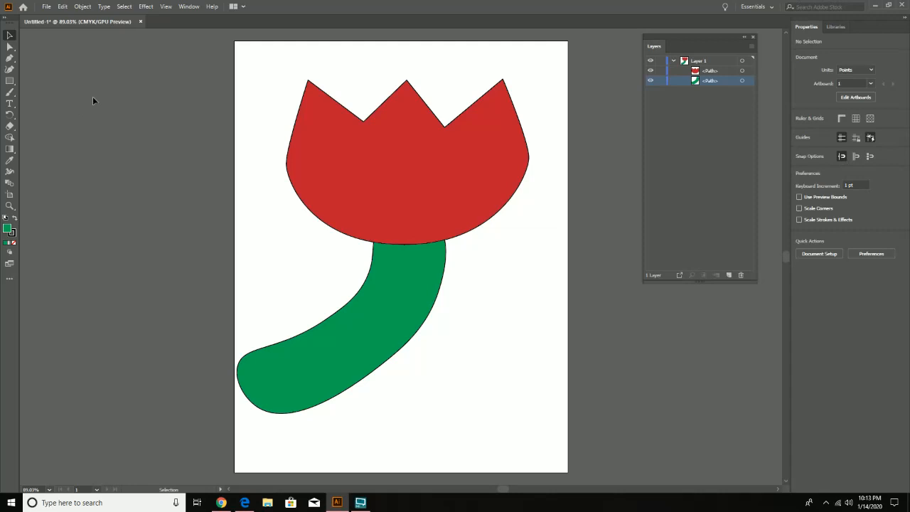
Step: Draw an open three-point arc over the tulip with the Pen tool, about 560 pt wide and 121 pt high
{"action": "left_click", "coordinate": [7, 59]}
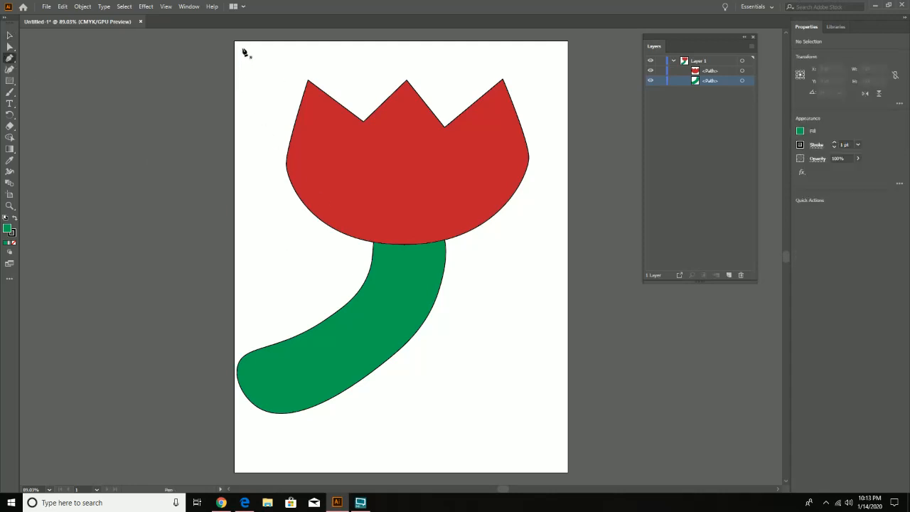
{"action": "left_click", "coordinate": [245, 115]}
{"action": "left_click_drag", "start_coordinate": [379, 48], "coordinate": [435, 48]}
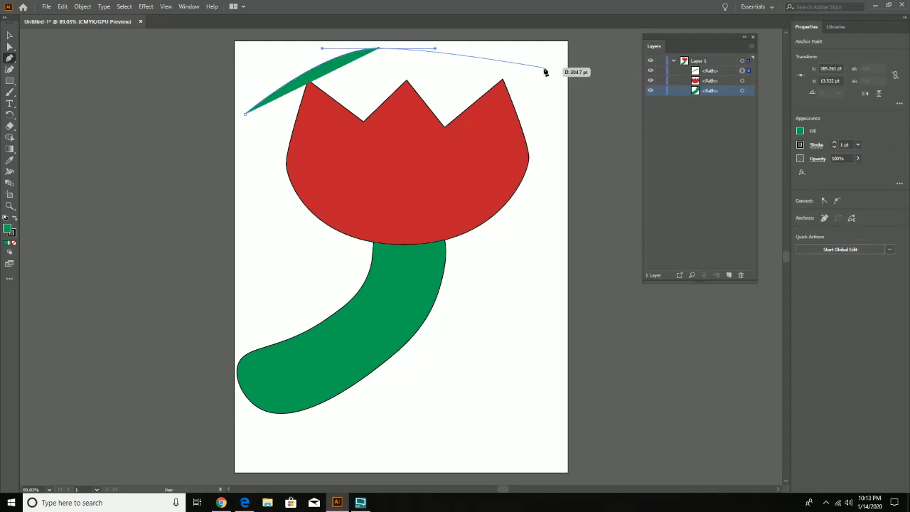
{"action": "left_click_drag", "start_coordinate": [550, 91], "coordinate": [597, 129]}
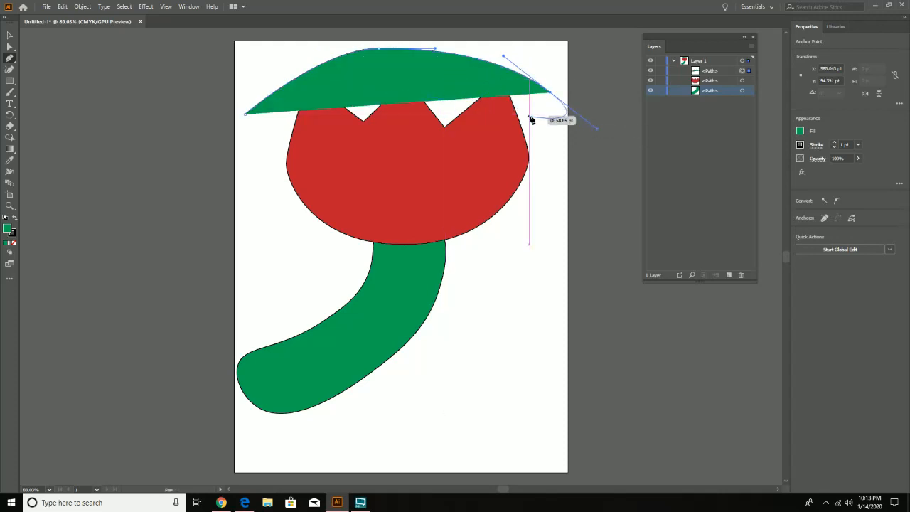
{"action": "left_click", "coordinate": [9, 36]}
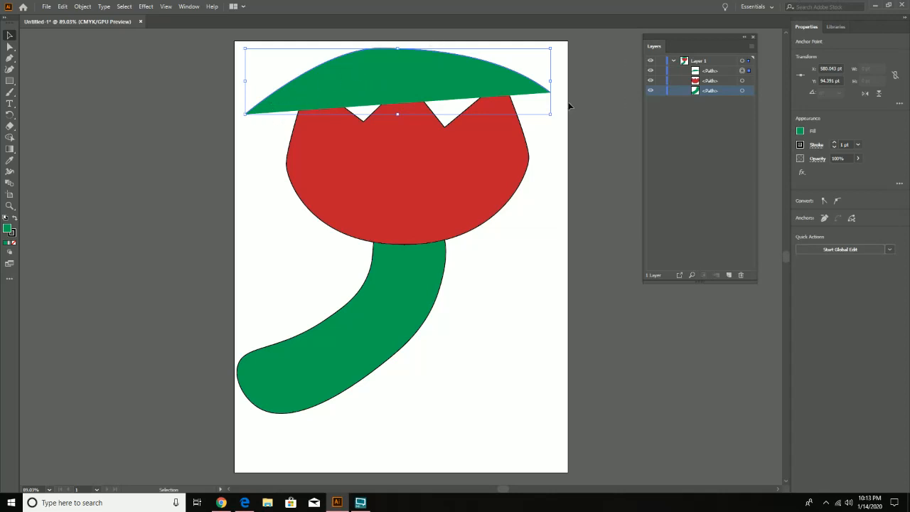
Step: Remove the fill from the arc above the tulip and set its stroke weight to 4 pt
{"action": "left_click", "coordinate": [800, 131]}
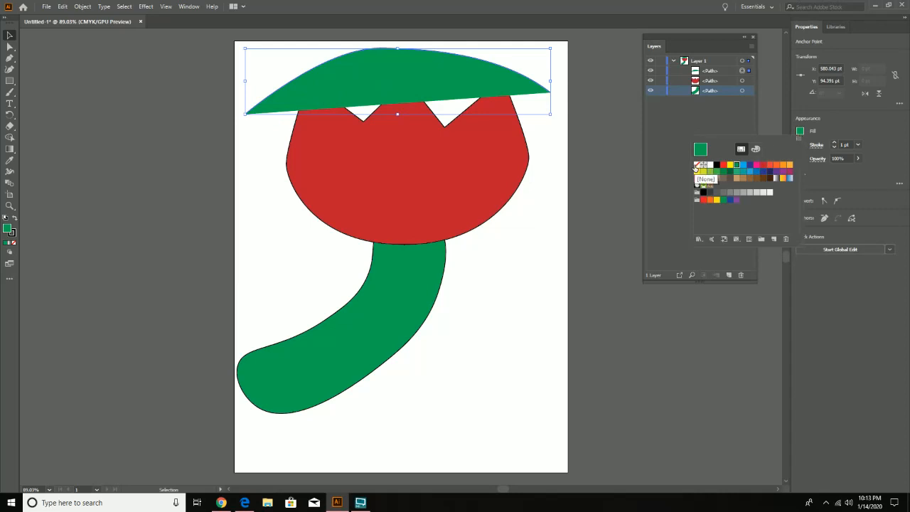
{"action": "left_click", "coordinate": [696, 166]}
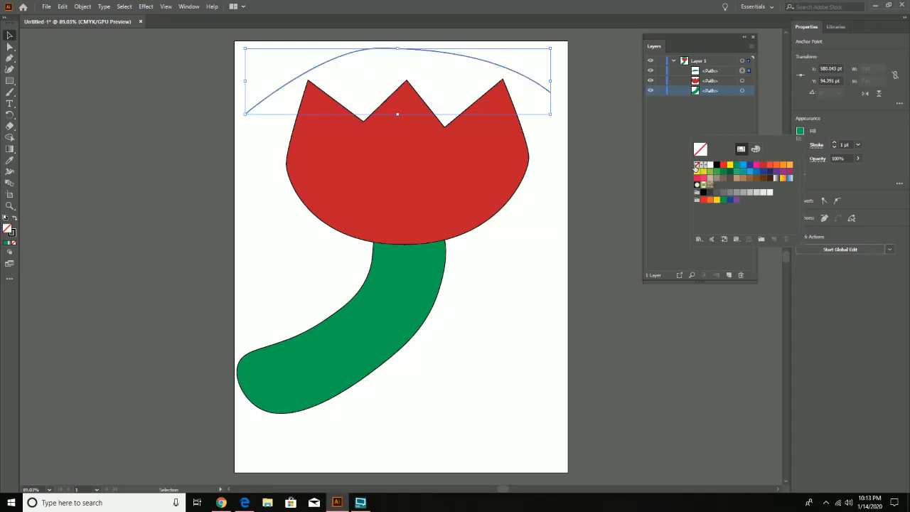
{"action": "left_click", "coordinate": [553, 135]}
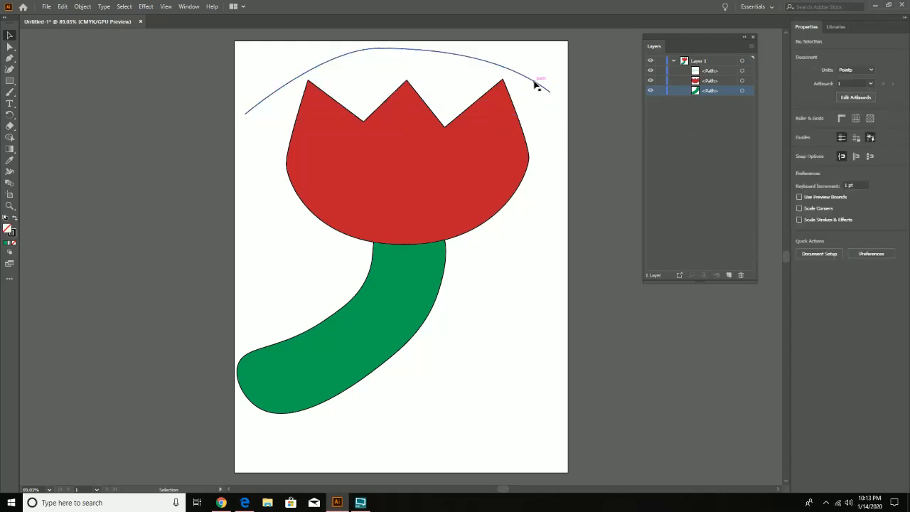
{"action": "left_click", "coordinate": [536, 84]}
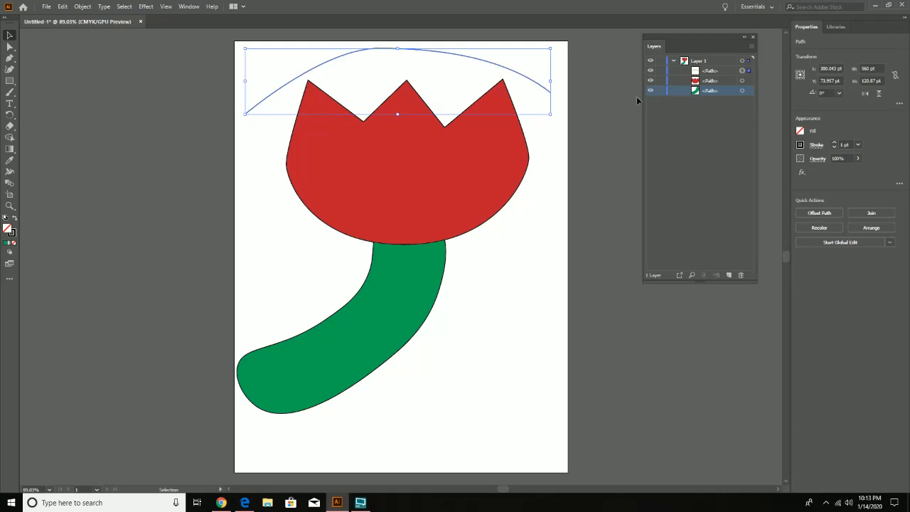
{"action": "left_click", "coordinate": [835, 144]}
{"action": "left_click", "coordinate": [836, 145]}
{"action": "left_click", "coordinate": [836, 144]}
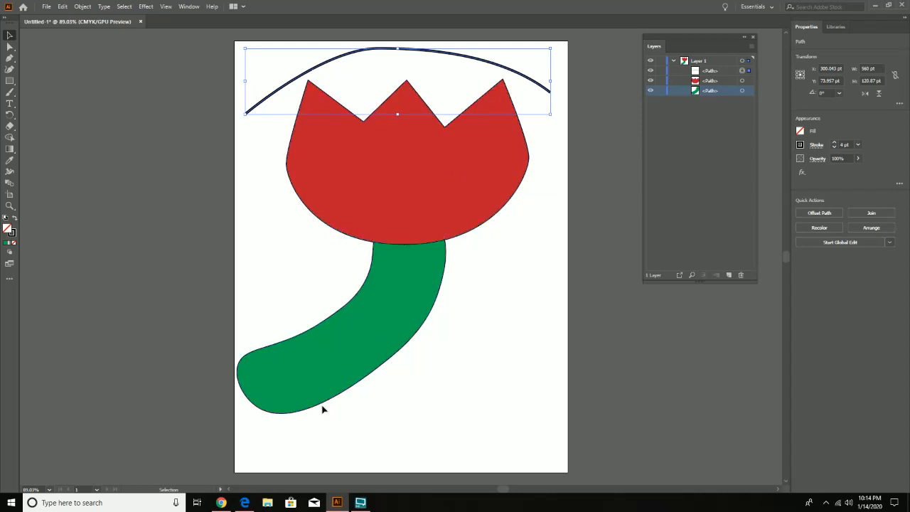
Step: Draw a horizontal line about 536 pt long near the artboard's lower edge with the Line Segment Tool
{"action": "left_click", "coordinate": [13, 82]}
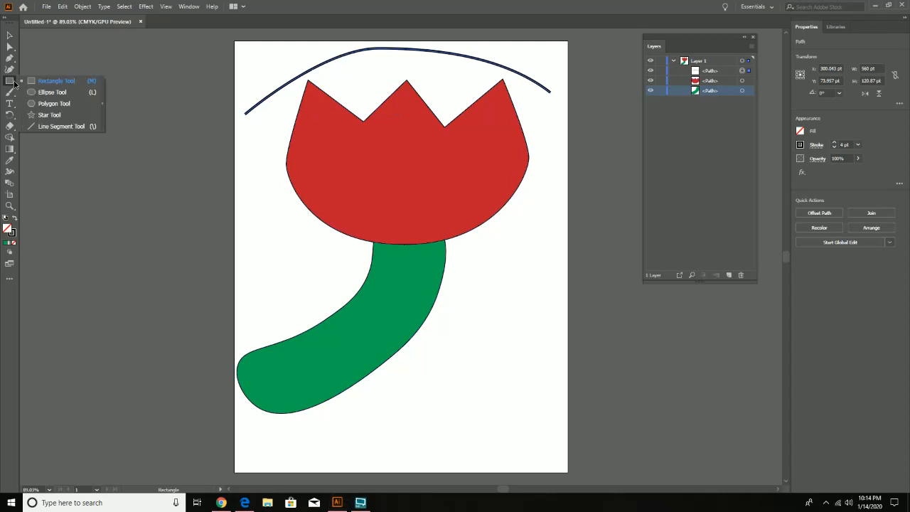
{"action": "left_click", "coordinate": [63, 127]}
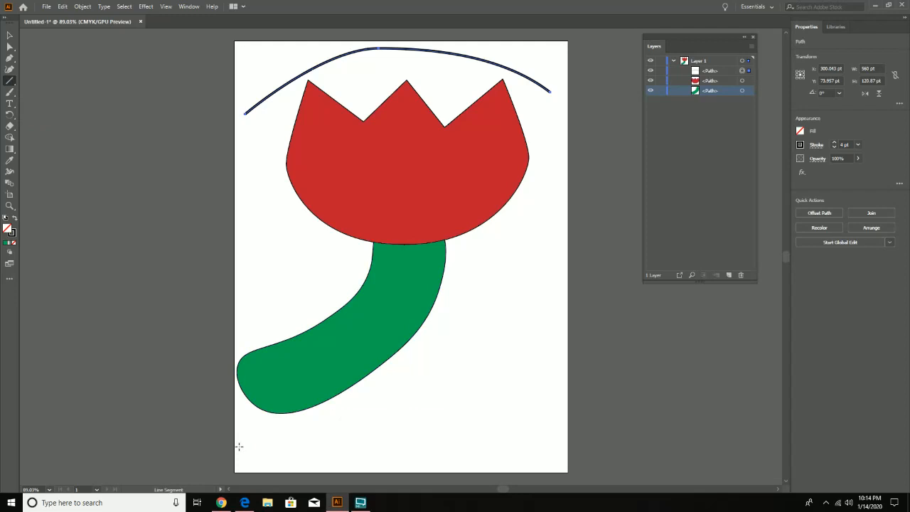
{"action": "left_click_drag", "start_coordinate": [239, 447], "coordinate": [547, 446]}
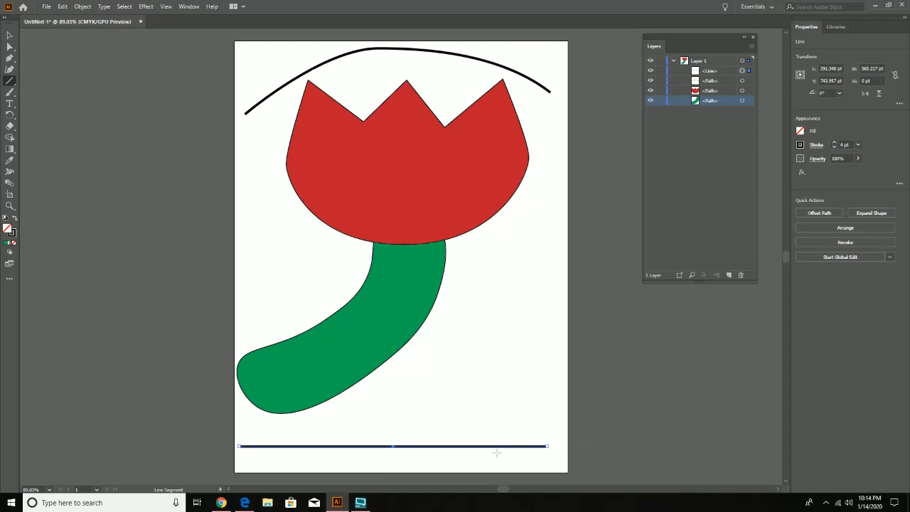
{"action": "key", "text": "ctrl+z"}
{"action": "left_click_drag", "start_coordinate": [271, 448], "coordinate": [562, 435]}
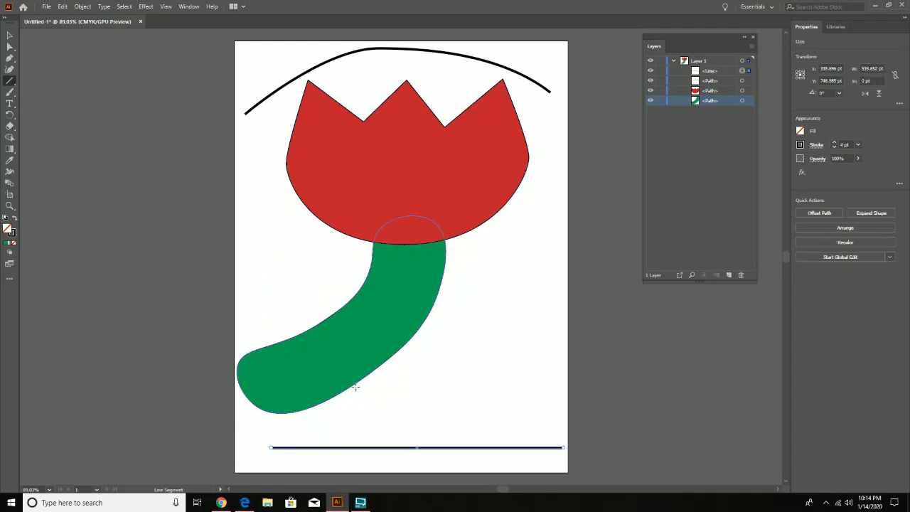
Step: Extend the line's left endpoint outward to about X 9 pt with the Direct Selection tool
{"action": "left_click", "coordinate": [9, 47]}
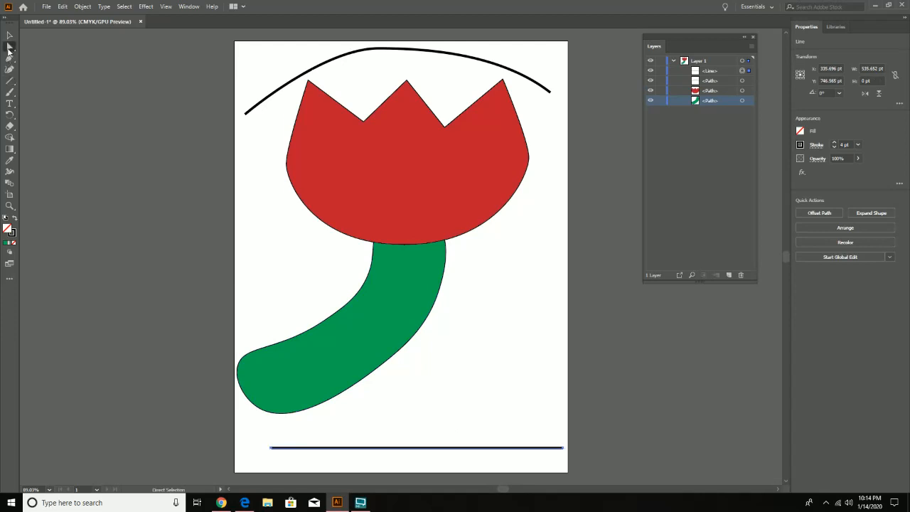
{"action": "left_click", "coordinate": [273, 451]}
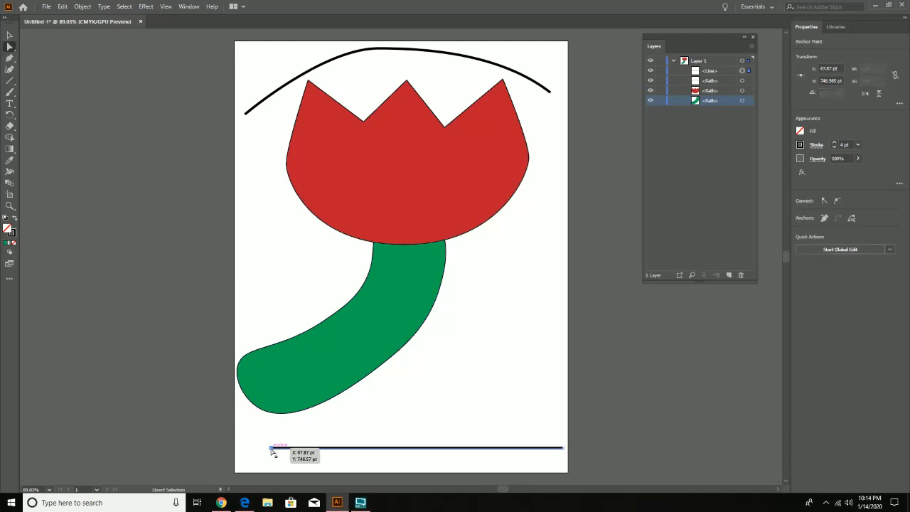
{"action": "left_click_drag", "start_coordinate": [272, 451], "coordinate": [239, 450]}
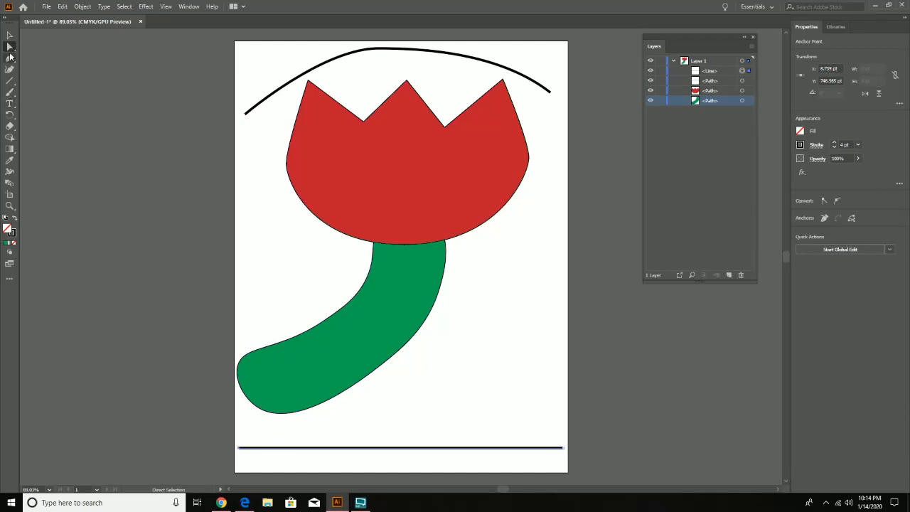
Step: Bend the line's middle downward by about 32 pt with the Curvature Tool and deselect it
{"action": "left_click", "coordinate": [9, 70]}
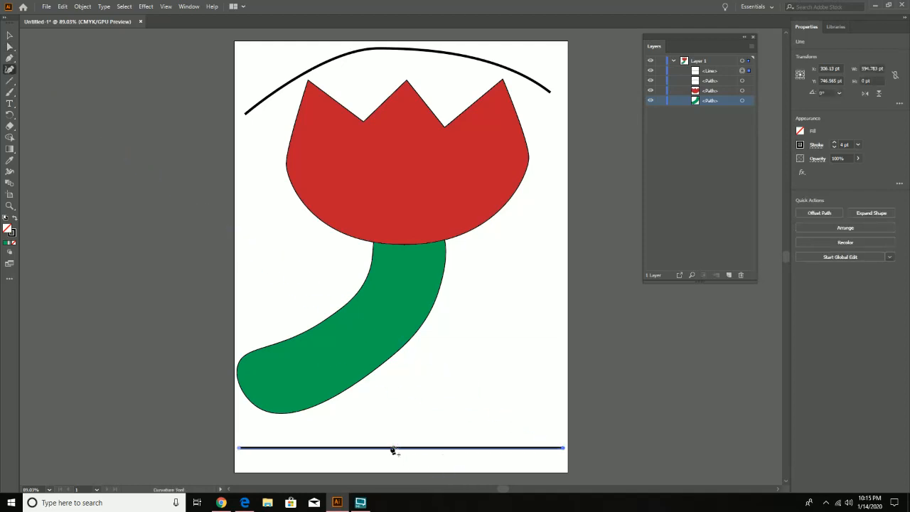
{"action": "left_click_drag", "start_coordinate": [396, 449], "coordinate": [398, 468]}
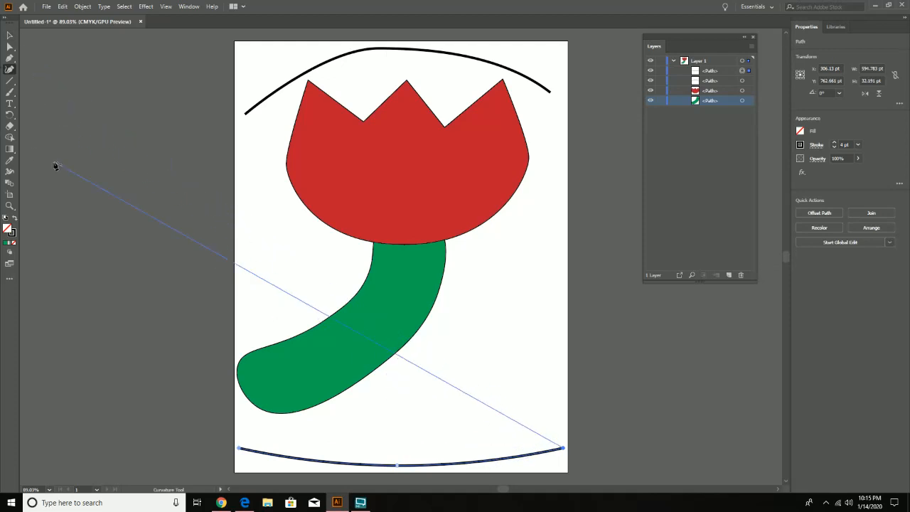
{"action": "left_click", "coordinate": [10, 36]}
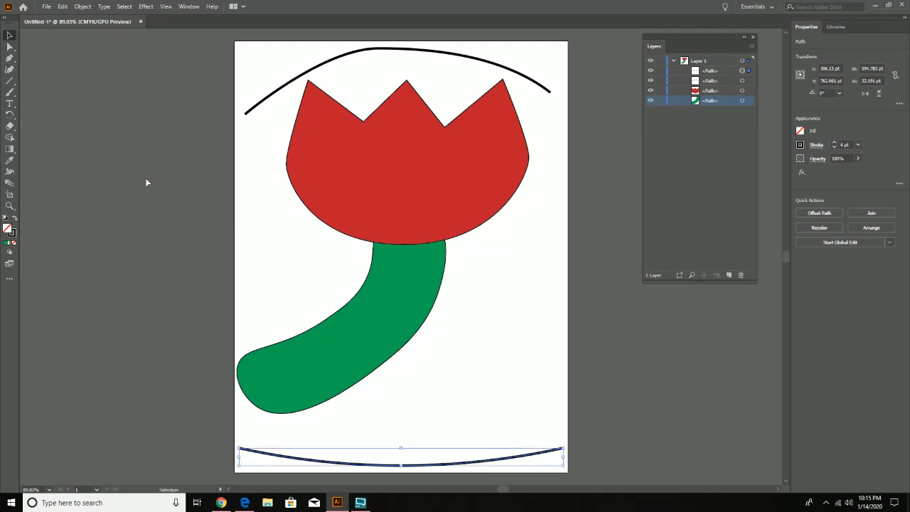
{"action": "left_click", "coordinate": [251, 300]}
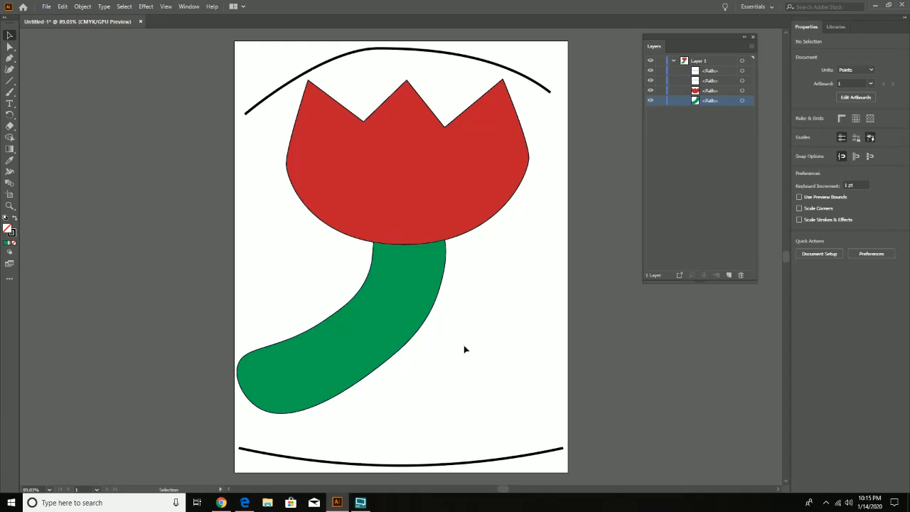
Step: Paint a closed freehand leaf-like outline beside the stem's lower right with the Paintbrush and the 5 pt. Round brush
{"action": "left_click", "coordinate": [9, 93]}
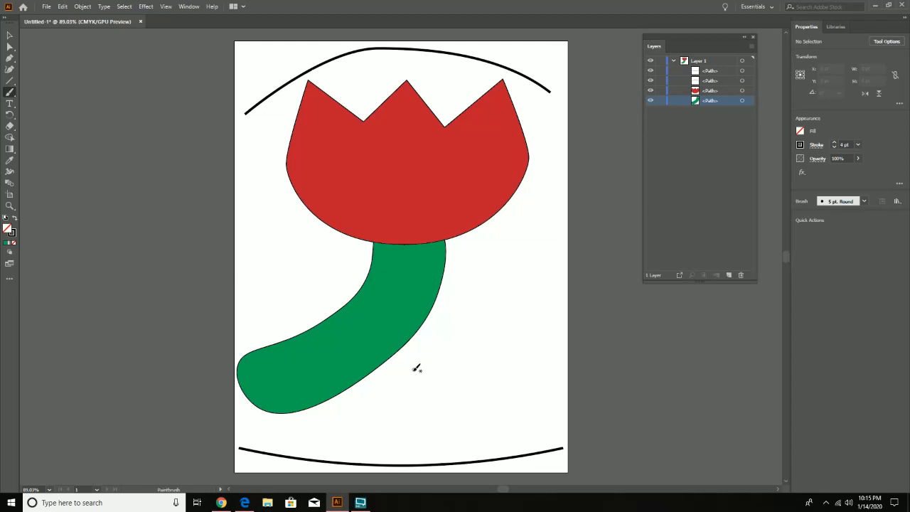
{"action": "mouse_move", "coordinate": [408, 375]}
{"action": "left_mouse_down"}
{"action": "mouse_move", "coordinate": [461, 325]}
{"action": "mouse_move", "coordinate": [495, 319]}
{"action": "mouse_move", "coordinate": [524, 330]}
{"action": "mouse_move", "coordinate": [559, 366]}
{"action": "mouse_move", "coordinate": [562, 397]}
{"action": "mouse_move", "coordinate": [461, 450]}
{"action": "mouse_move", "coordinate": [408, 440]}
{"action": "mouse_move", "coordinate": [400, 421]}
{"action": "mouse_move", "coordinate": [437, 399]}
{"action": "mouse_move", "coordinate": [411, 373]}
{"action": "left_mouse_up"}
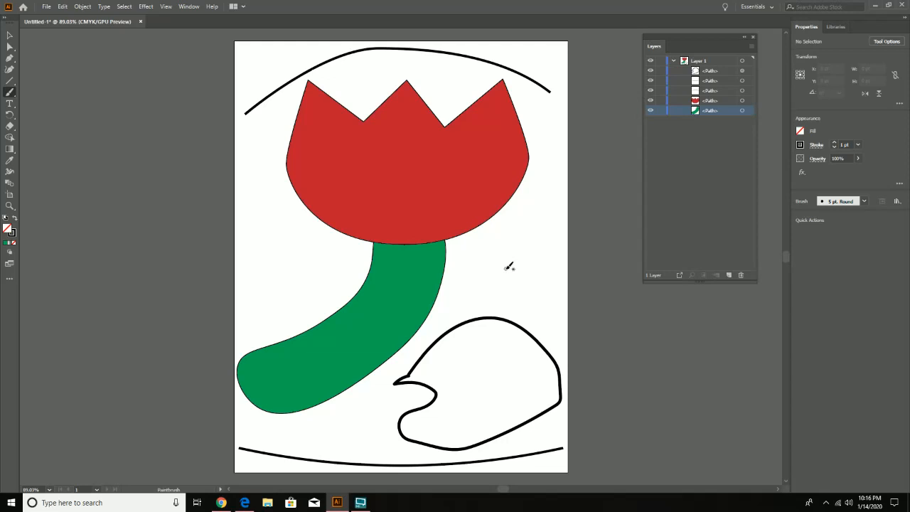
Step: Undo the last painted outline and paint a closed freehand two-pronged shape about 248 by 206 pt beside the stem's lower right
{"action": "key", "text": "ctrl+z"}
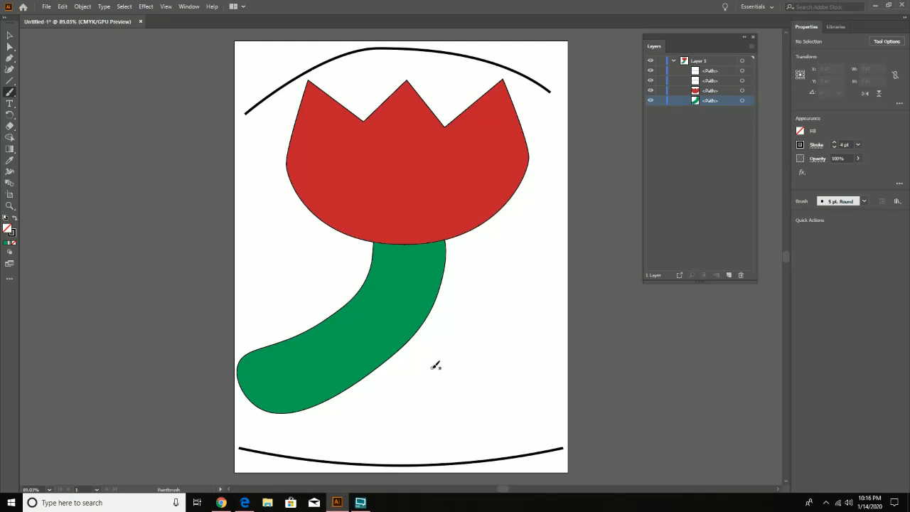
{"action": "mouse_move", "coordinate": [453, 352]}
{"action": "left_mouse_down"}
{"action": "mouse_move", "coordinate": [454, 308]}
{"action": "mouse_move", "coordinate": [475, 326]}
{"action": "mouse_move", "coordinate": [478, 355]}
{"action": "mouse_move", "coordinate": [496, 342]}
{"action": "mouse_move", "coordinate": [506, 304]}
{"action": "mouse_move", "coordinate": [535, 304]}
{"action": "mouse_move", "coordinate": [552, 345]}
{"action": "mouse_move", "coordinate": [527, 390]}
{"action": "mouse_move", "coordinate": [494, 406]}
{"action": "mouse_move", "coordinate": [440, 410]}
{"action": "mouse_move", "coordinate": [417, 398]}
{"action": "mouse_move", "coordinate": [436, 368]}
{"action": "left_mouse_up"}
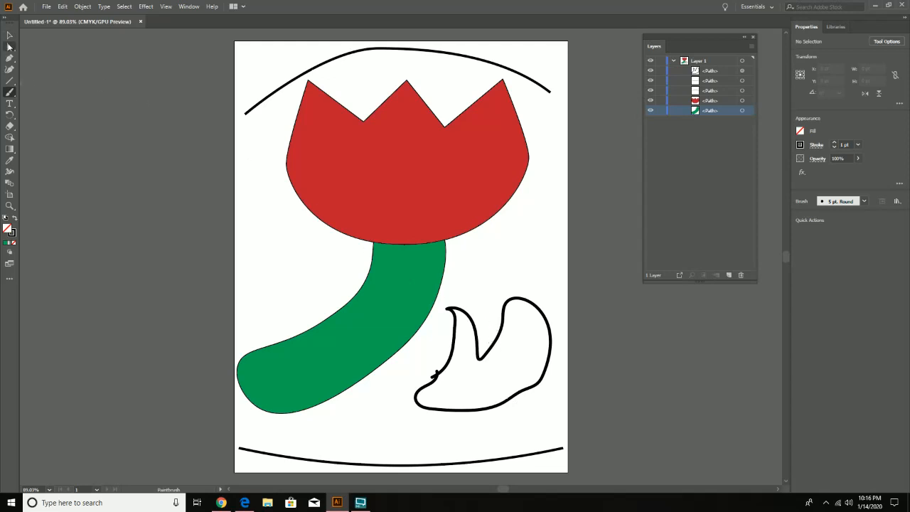
Step: Move the end anchor on the freehand shape's left edge to about X 363 pt, Y 617 pt with the Direct Selection tool
{"action": "left_click", "coordinate": [7, 47]}
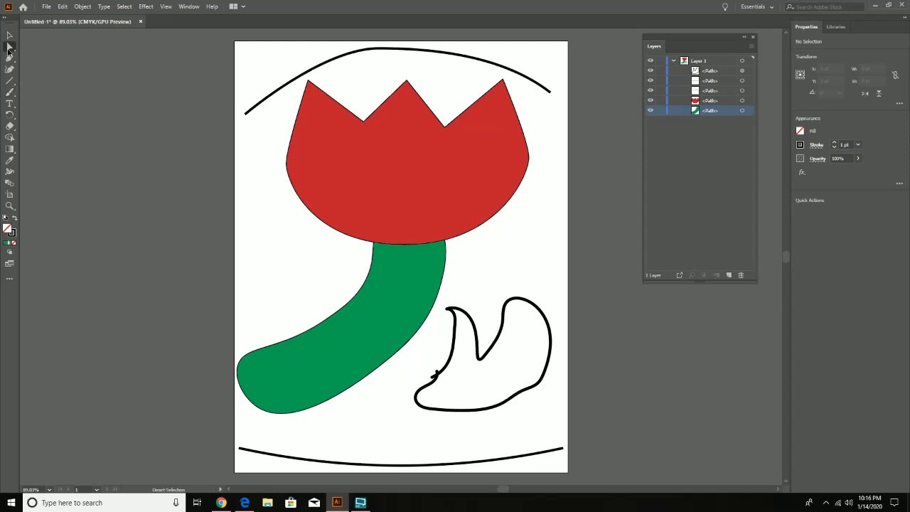
{"action": "left_click", "coordinate": [472, 322]}
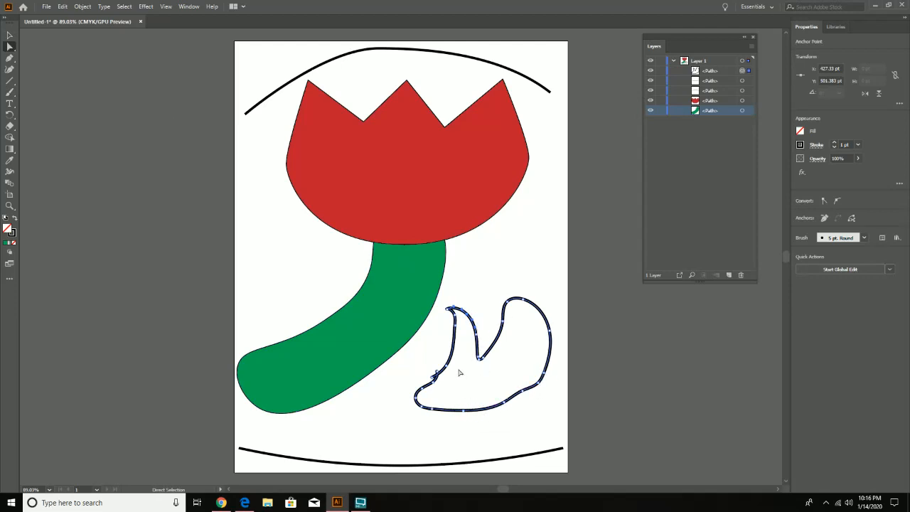
{"action": "left_click_drag", "start_coordinate": [436, 376], "coordinate": [434, 377]}
Step: Fill the freehand shape with the brown swatch C=40 M=65 Y=90 K=35 and deselect it
{"action": "left_click", "coordinate": [801, 131]}
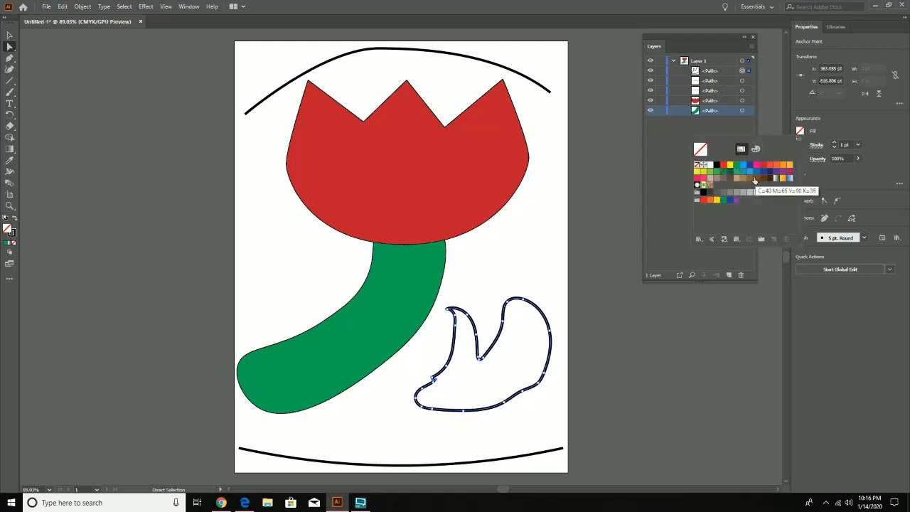
{"action": "left_click", "coordinate": [754, 179]}
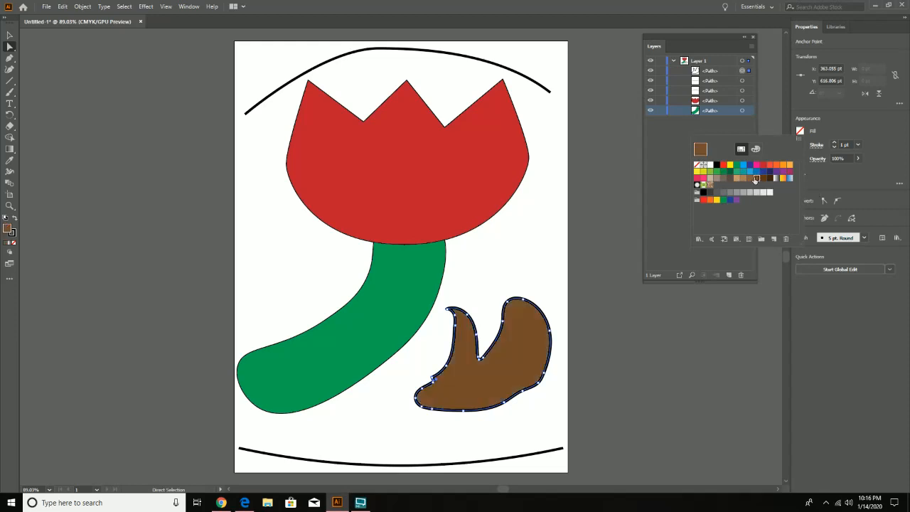
{"action": "left_click", "coordinate": [545, 263]}
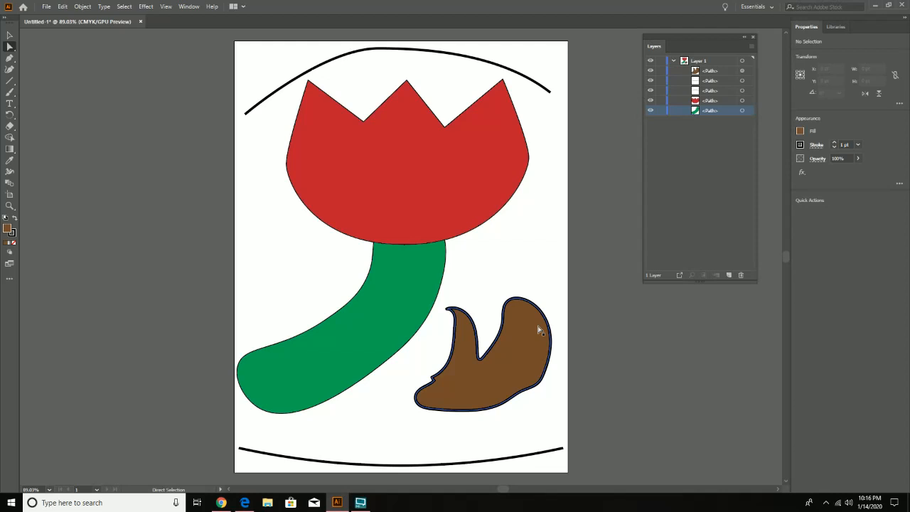
Step: Shift the anchor on the stem's left side just below the flower slightly inward with the Curvature Tool, and activate the Line Segment Tool
{"action": "left_click", "coordinate": [539, 330]}
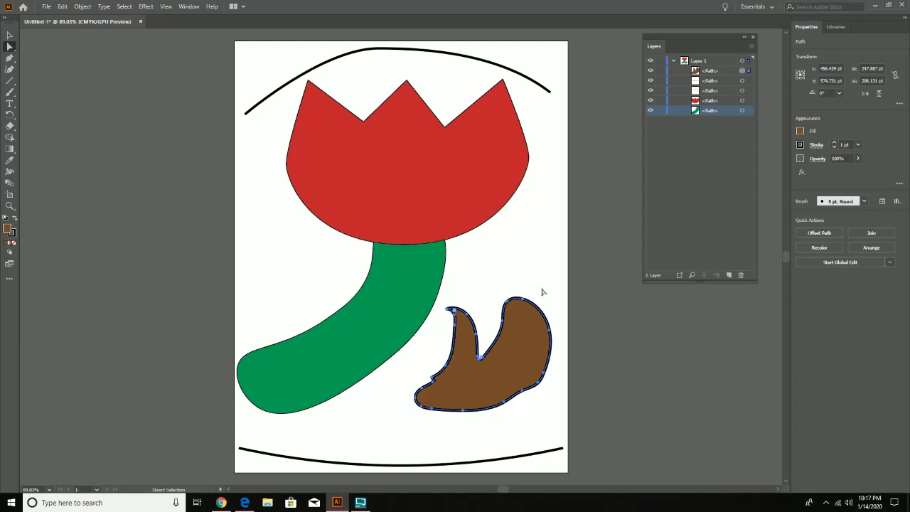
{"action": "left_click", "coordinate": [434, 152]}
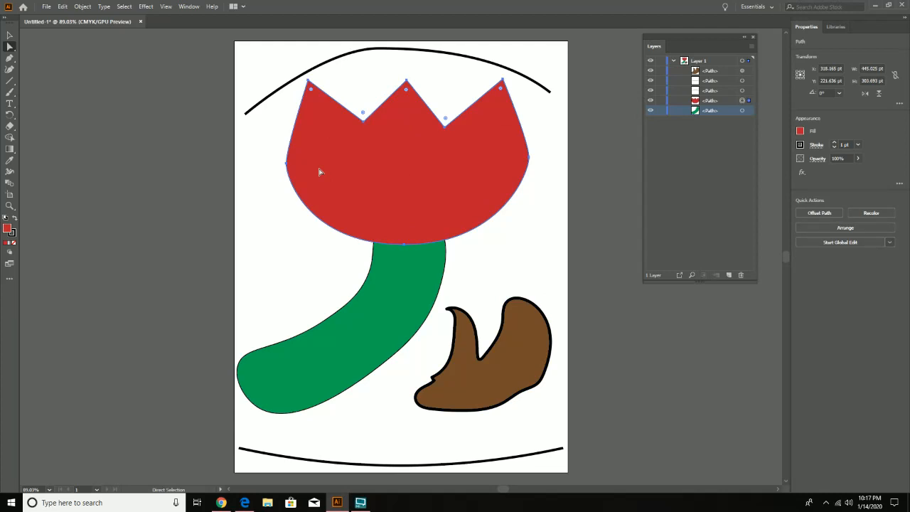
{"action": "left_click", "coordinate": [393, 315]}
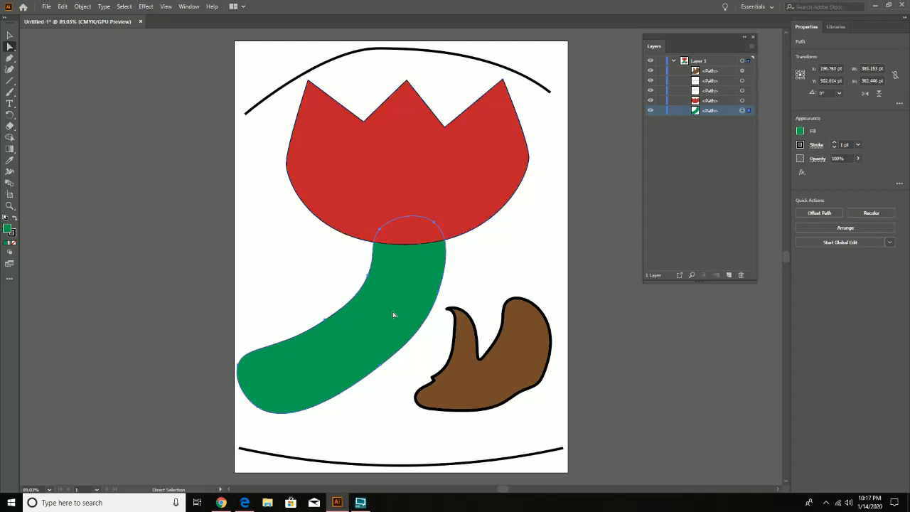
{"action": "left_click", "coordinate": [10, 58]}
{"action": "key", "text": "shift+grave"}
{"action": "left_click_drag", "start_coordinate": [368, 276], "coordinate": [373, 274]}
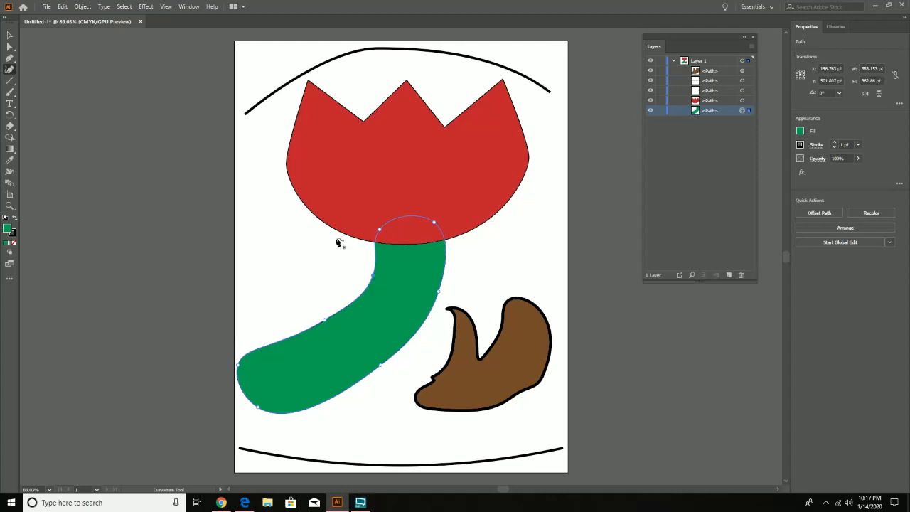
{"action": "left_click_drag", "start_coordinate": [11, 81], "coordinate": [52, 130]}
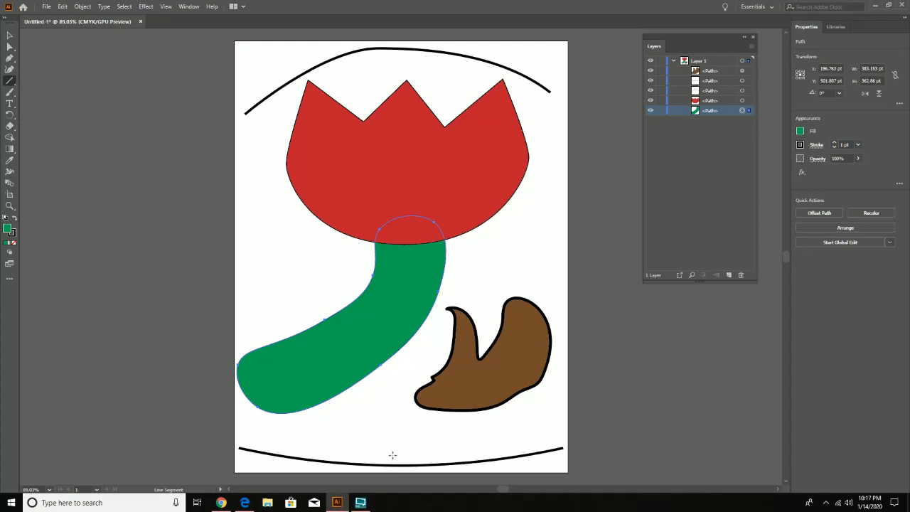